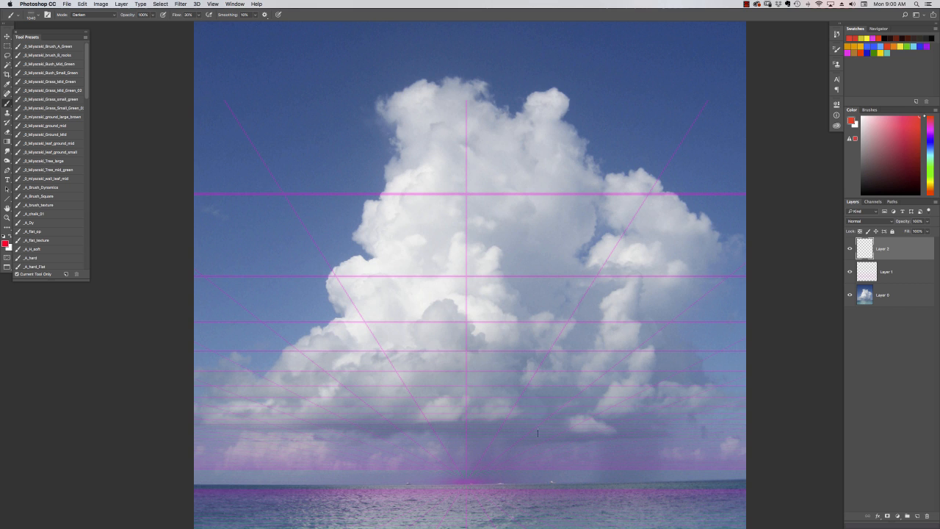
Choose the triangular brush from the tylerbrushes2017 set and outline the cloud's flat underside above the horizon in red
scroll(538, 433, down, 5)
right_click(536, 254)
click(687, 438)
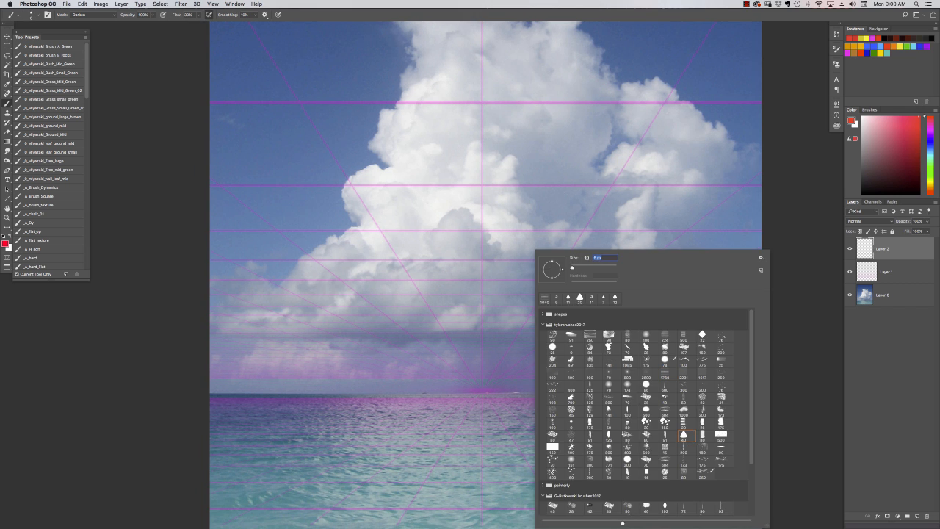
key(Return)
mouse_move(437, 361)
mouse_down()
mouse_move(693, 338)
mouse_move(274, 337)
mouse_move(461, 360)
mouse_up()
drag(532, 341, 508, 383)
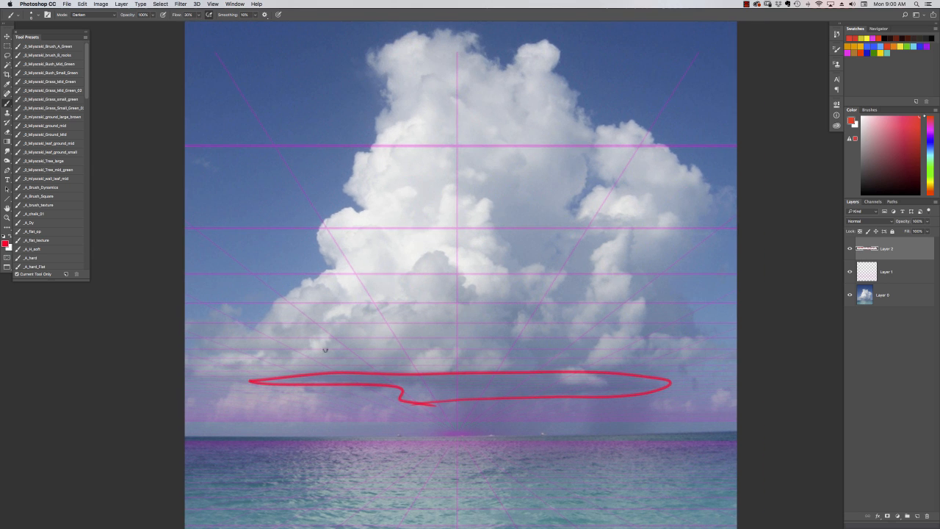
Outline the cloud's main mass in red above its base and wrap curved contour lines around the form
mouse_move(256, 366)
mouse_down()
mouse_move(412, 102)
mouse_move(578, 97)
mouse_move(582, 173)
mouse_move(650, 370)
mouse_up()
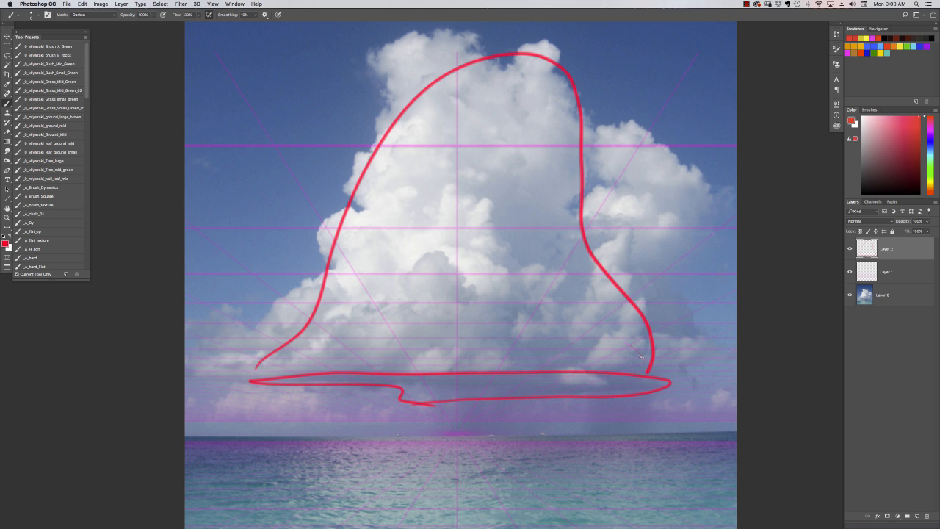
mouse_move(649, 368)
mouse_down()
mouse_move(577, 327)
mouse_move(290, 375)
mouse_up()
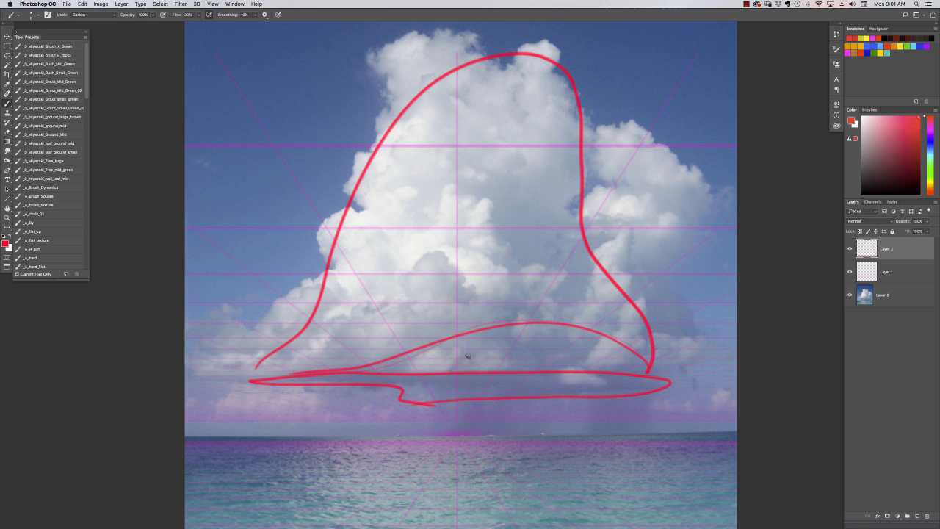
mouse_move(578, 116)
mouse_down()
mouse_move(470, 80)
mouse_move(394, 118)
mouse_move(580, 133)
mouse_up()
mouse_move(584, 173)
mouse_down()
mouse_move(351, 210)
mouse_move(575, 218)
mouse_up()
mouse_move(604, 269)
mouse_down()
mouse_move(320, 283)
mouse_move(595, 285)
mouse_up()
mouse_move(656, 352)
mouse_down()
mouse_move(544, 283)
mouse_move(290, 346)
mouse_up()
drag(294, 350, 652, 347)
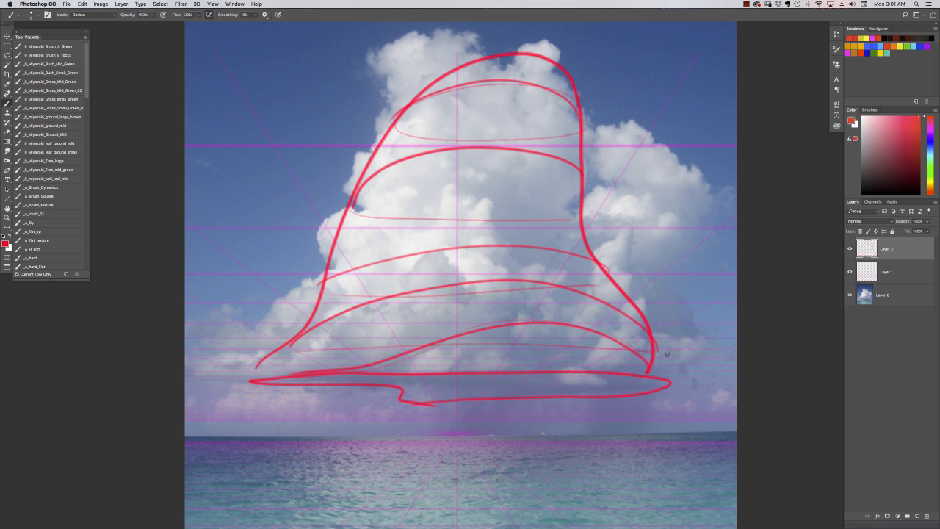
click(850, 272)
click(851, 272)
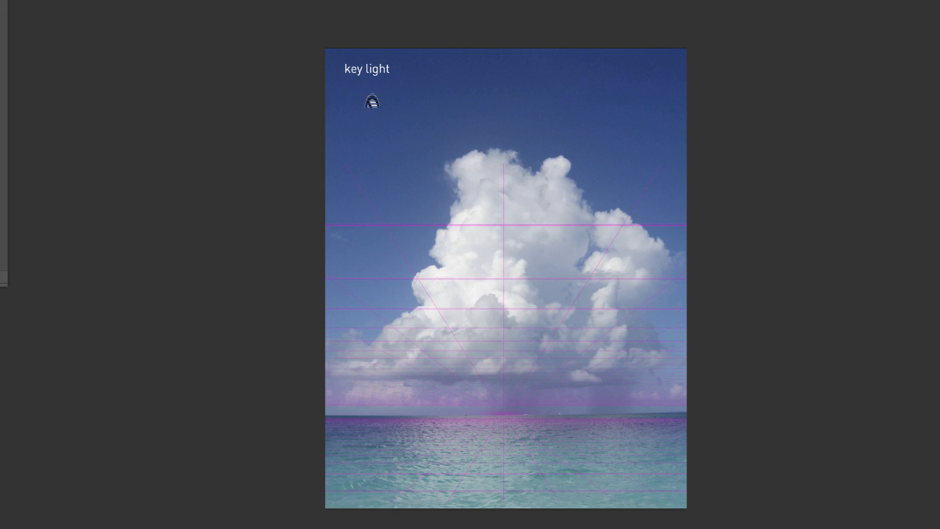
Draw white pointer lines from the key light, fill light and shadow labels to the matching areas of the cloud
click(373, 95)
click(578, 140)
drag(366, 87, 461, 157)
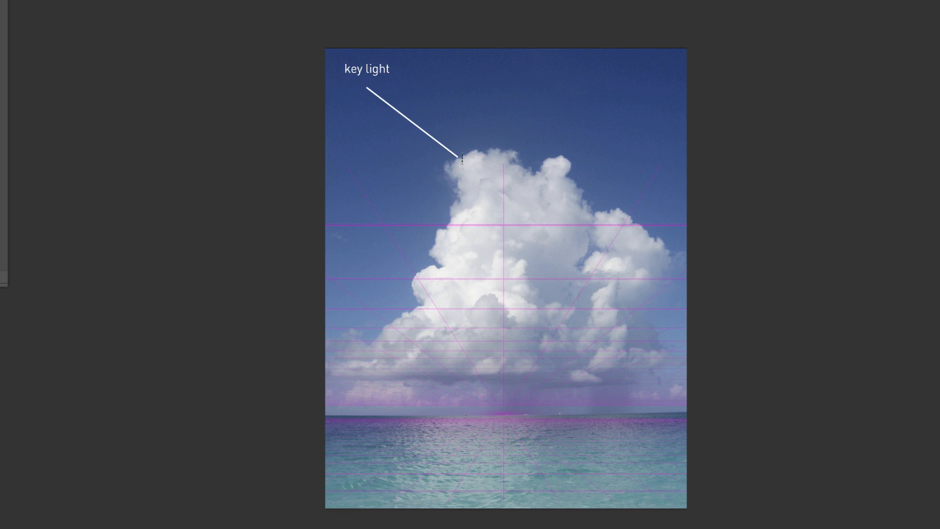
drag(626, 107, 568, 225)
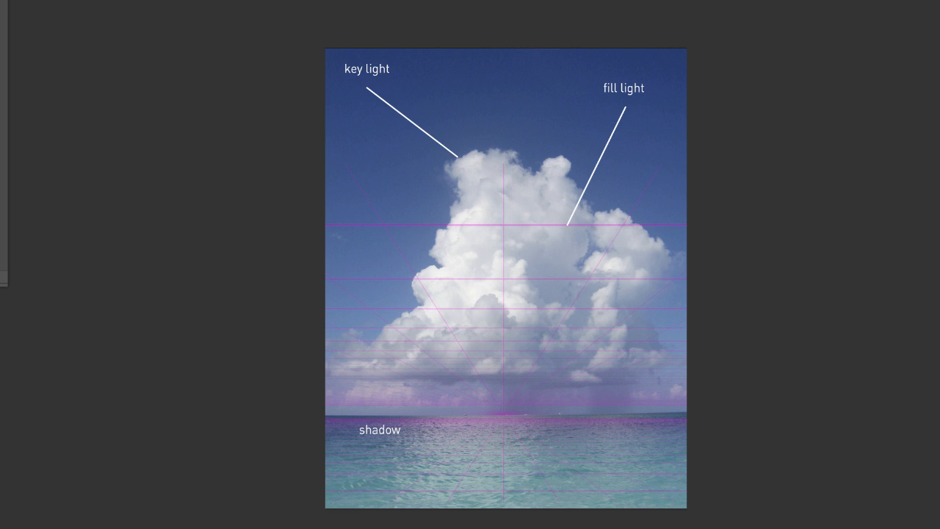
drag(410, 431, 496, 389)
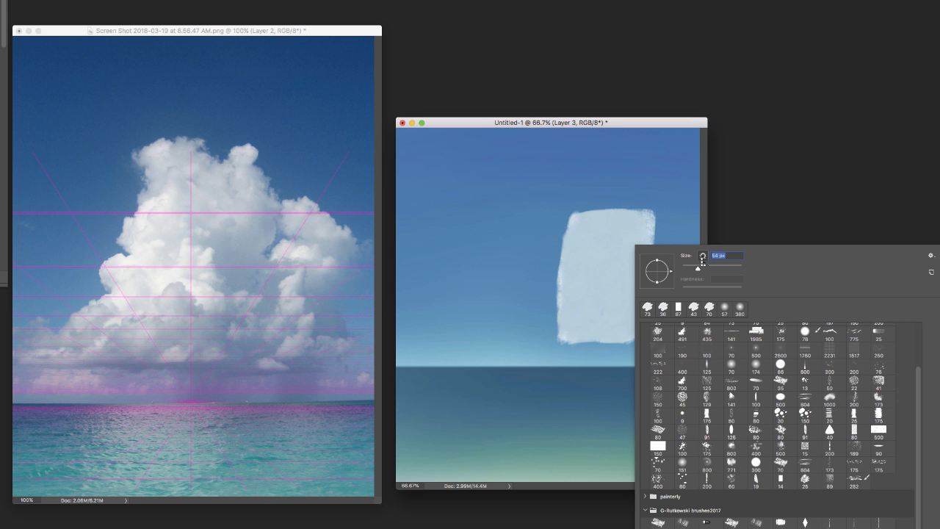
Refine the pale block in the painting into a simple form with a grey-blue shadowed underside and a bright white left plane
drag(642, 225, 644, 327)
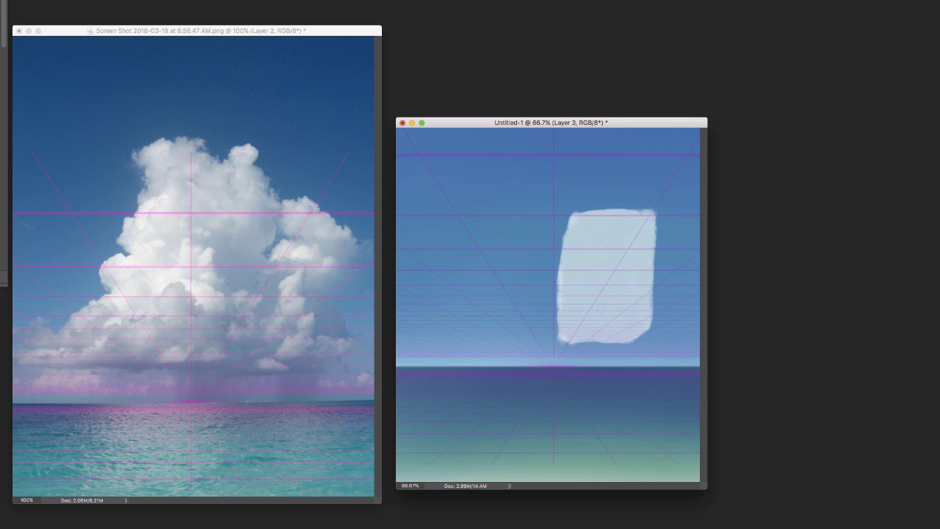
mouse_move(644, 331)
mouse_down()
mouse_move(576, 339)
mouse_move(644, 343)
mouse_move(586, 334)
mouse_up()
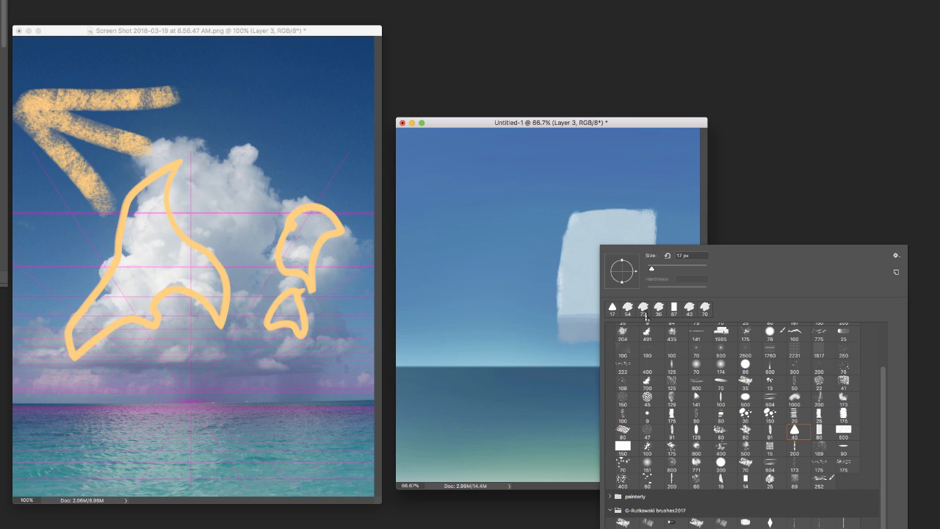
click(628, 309)
mouse_move(576, 215)
mouse_down()
mouse_move(567, 282)
mouse_move(576, 228)
mouse_up()
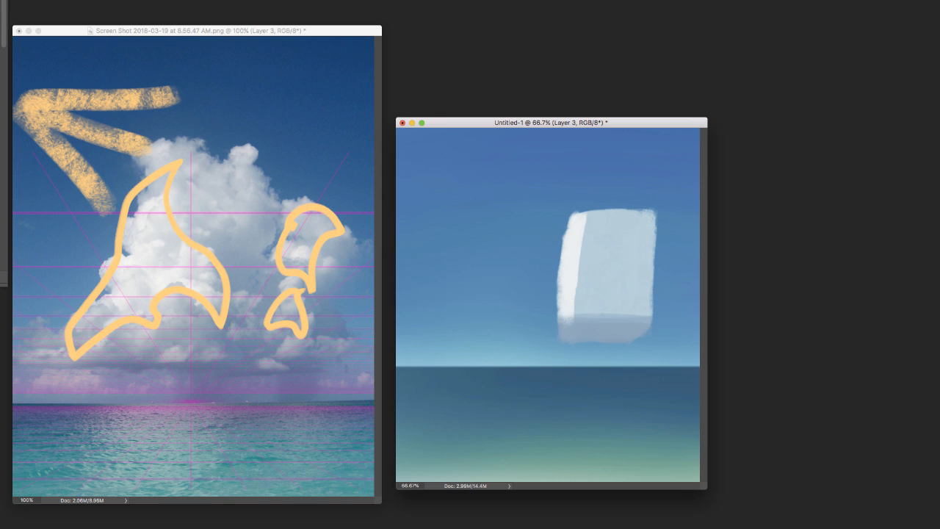
drag(569, 312, 563, 327)
Hide the orange sketch and the magenta perspective grid layers on the reference photo
click(341, 377)
key(super+comma)
key(super+comma)
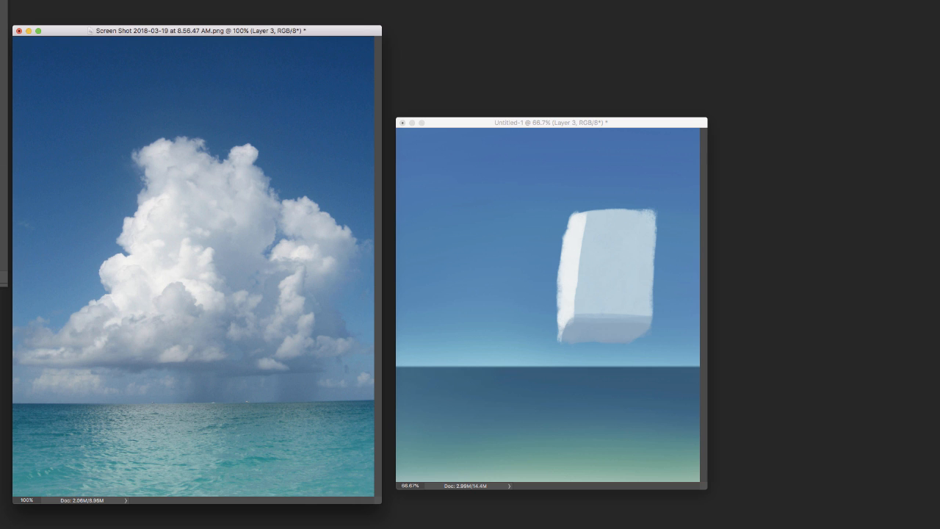
Reshape the painted block into a bell-shaped cloud with a tapered top and a wider flared base
right_click(626, 267)
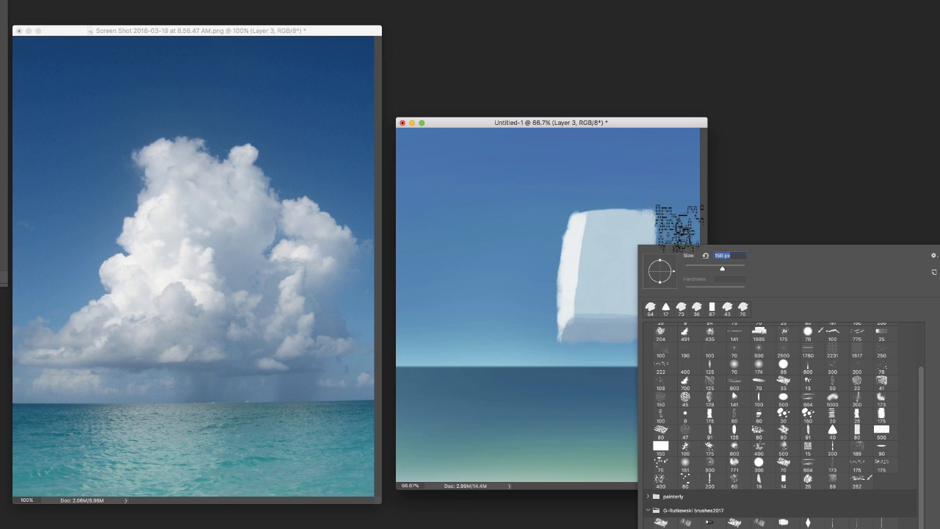
click(613, 228)
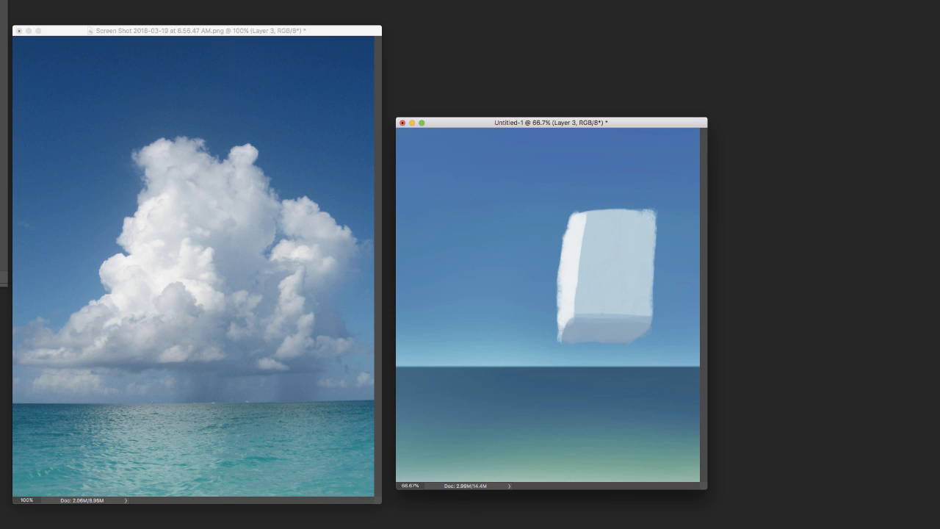
mouse_move(621, 221)
mouse_down()
mouse_move(613, 211)
mouse_move(662, 224)
mouse_move(616, 196)
mouse_move(598, 256)
mouse_move(551, 252)
mouse_move(656, 336)
mouse_move(542, 340)
mouse_move(605, 283)
mouse_up()
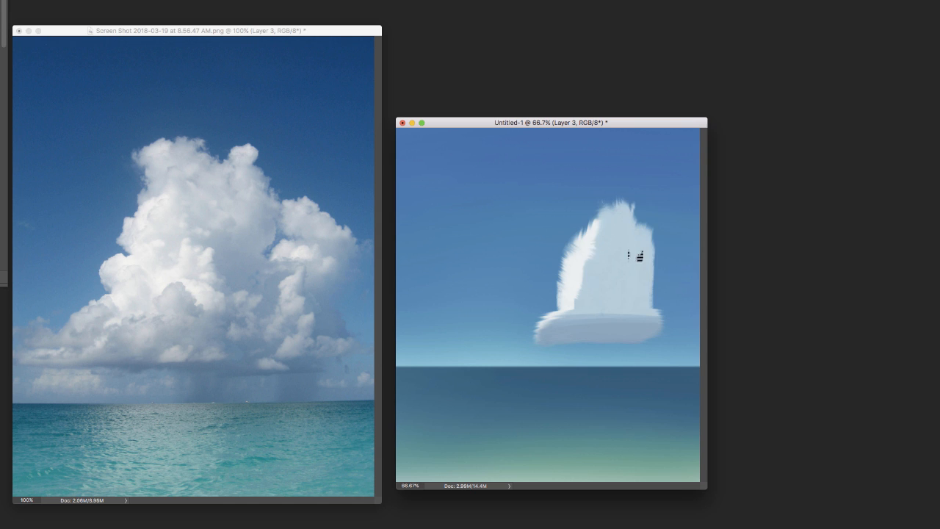
drag(631, 222, 666, 322)
mouse_move(617, 235)
mouse_down()
mouse_move(592, 265)
mouse_move(590, 244)
mouse_move(581, 274)
mouse_move(624, 216)
mouse_move(596, 283)
mouse_move(586, 242)
mouse_move(566, 291)
mouse_move(575, 271)
mouse_move(572, 306)
mouse_move(617, 221)
mouse_move(539, 336)
mouse_up()
Paint softer shading across the cloud's base and right side, and add rounded lumps around its top
right_click(616, 222)
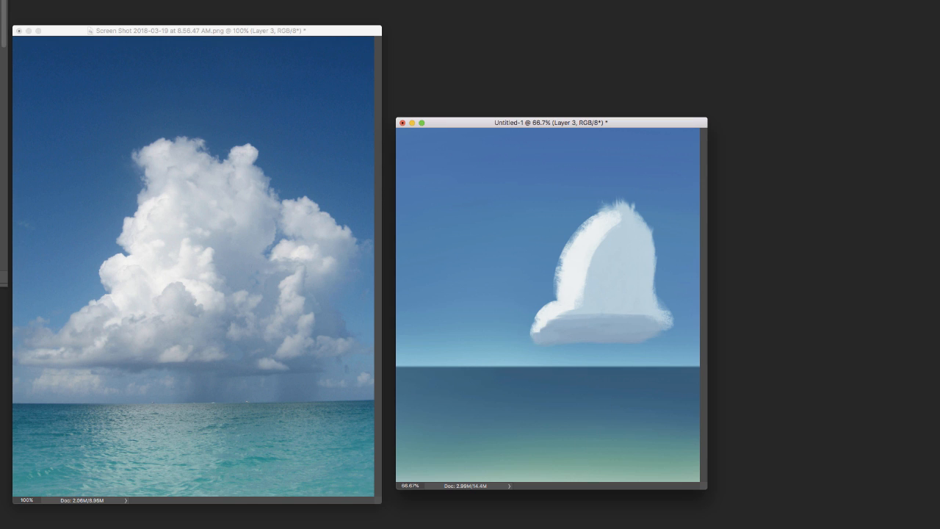
alt+click(645, 321)
mouse_move(646, 303)
mouse_down()
mouse_move(646, 287)
mouse_move(632, 298)
mouse_move(647, 273)
mouse_move(642, 229)
mouse_up()
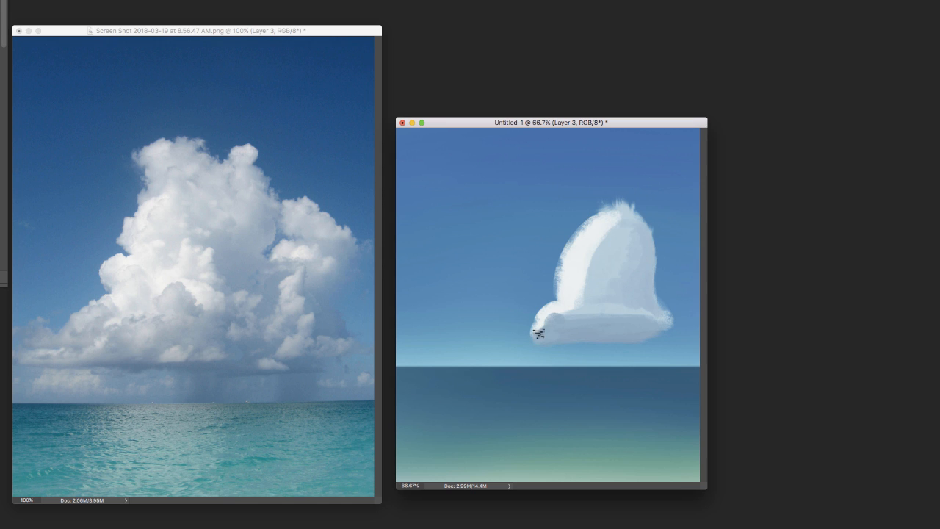
mouse_move(638, 229)
mouse_down()
mouse_move(567, 241)
mouse_move(608, 208)
mouse_move(604, 200)
mouse_move(580, 215)
mouse_move(625, 215)
mouse_move(609, 267)
mouse_move(577, 197)
mouse_move(585, 210)
mouse_move(569, 204)
mouse_move(560, 232)
mouse_move(570, 251)
mouse_move(618, 256)
mouse_move(586, 220)
mouse_move(642, 250)
mouse_move(600, 243)
mouse_move(558, 220)
mouse_move(567, 238)
mouse_move(599, 232)
mouse_move(563, 260)
mouse_move(598, 215)
mouse_up()
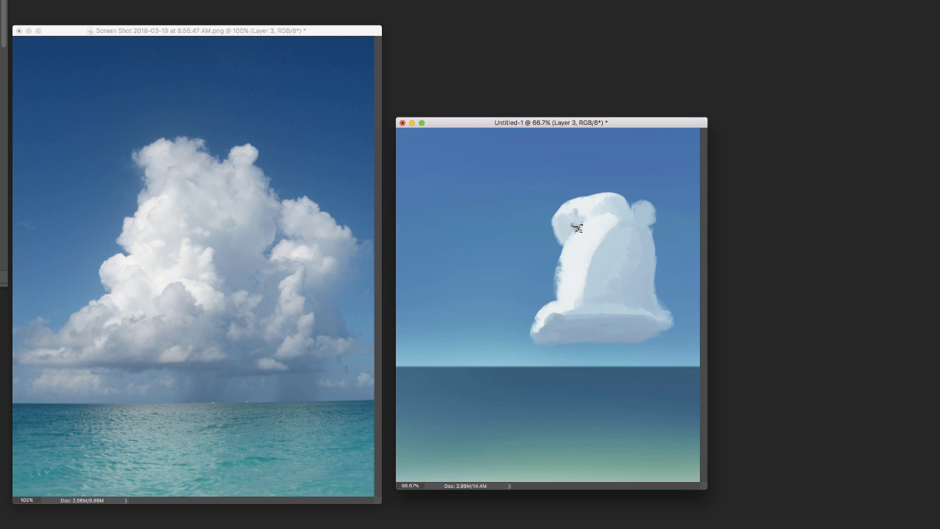
Mark the central form on the reference cloud in pink and start a matching white mound on the painted cloud
click(253, 390)
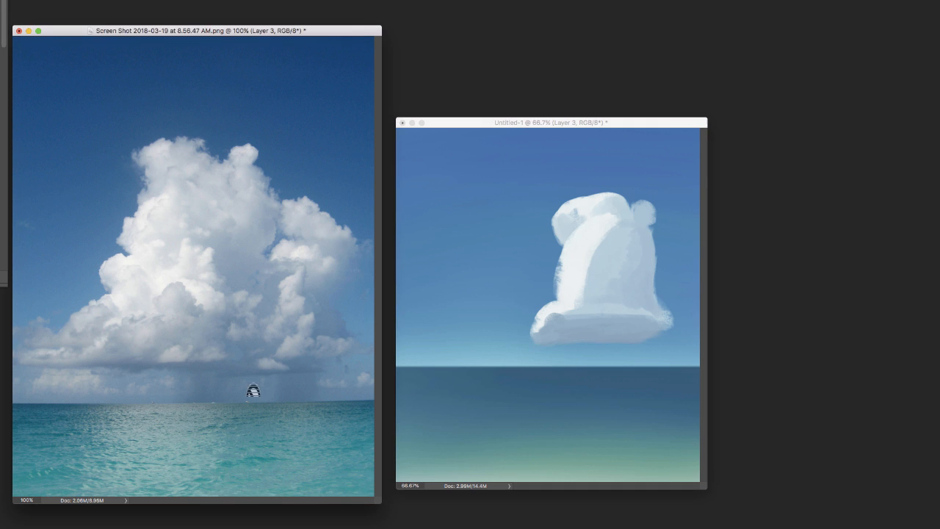
mouse_move(143, 329)
mouse_down()
mouse_move(250, 231)
mouse_move(134, 325)
mouse_up()
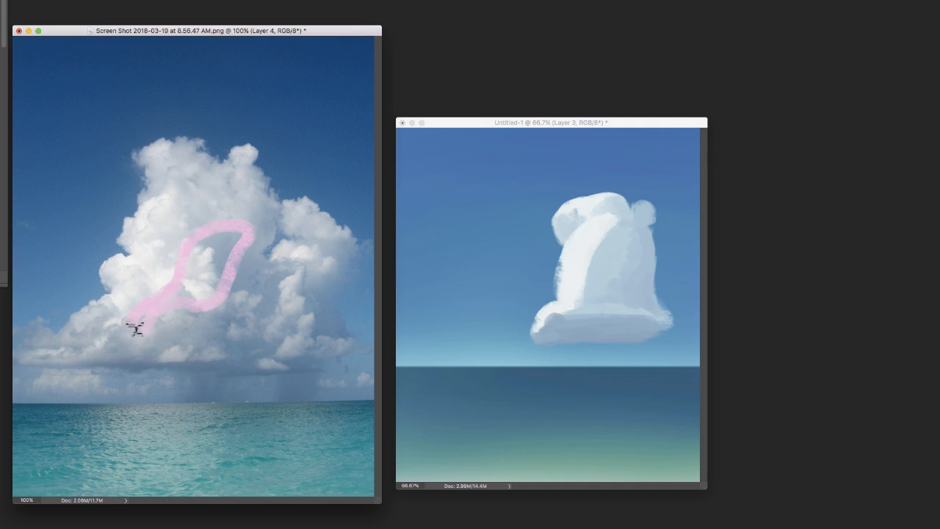
click(592, 283)
mouse_move(589, 302)
mouse_down()
mouse_move(610, 280)
mouse_move(609, 296)
mouse_move(575, 314)
mouse_move(611, 314)
mouse_move(548, 315)
mouse_up()
right_click(606, 301)
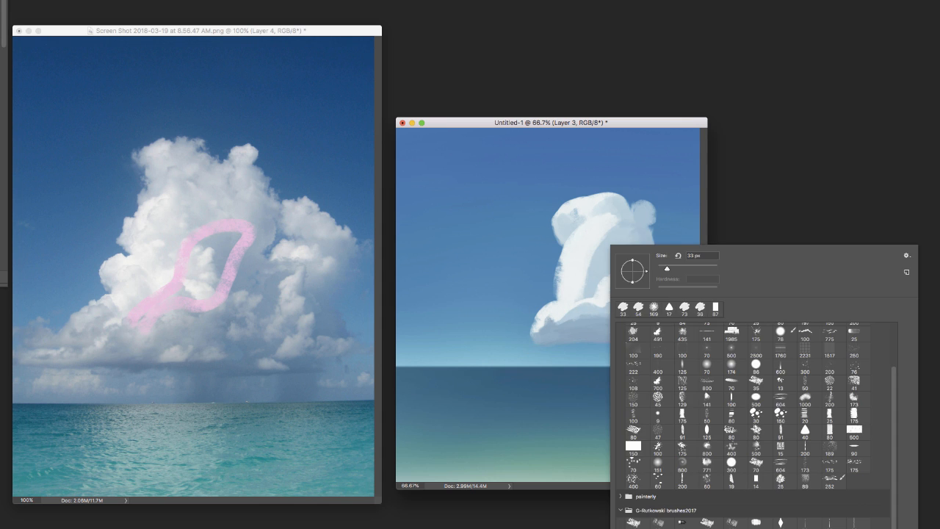
key(Return)
drag(605, 286, 658, 318)
mouse_move(638, 207)
mouse_down()
mouse_move(654, 248)
mouse_move(649, 300)
mouse_up()
mouse_move(638, 209)
mouse_down()
mouse_move(608, 234)
mouse_move(585, 230)
mouse_up()
key(super+alt+z)
key(super+alt+z)
key(super+alt+z)
key(super+alt+z)
key(super+alt+z)
key(super+alt+z)
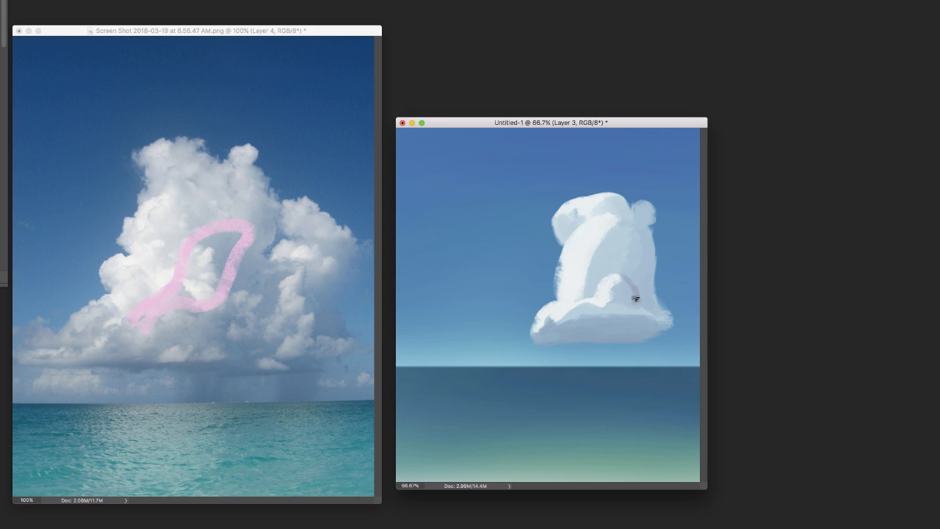
Shade the right side of the central mound and blend light and shadow tones across the cloud's body
alt+click(628, 285)
drag(628, 285, 623, 296)
mouse_move(652, 267)
mouse_down()
mouse_move(652, 240)
mouse_move(650, 264)
mouse_up()
right_click(648, 262)
click(704, 247)
click(637, 226)
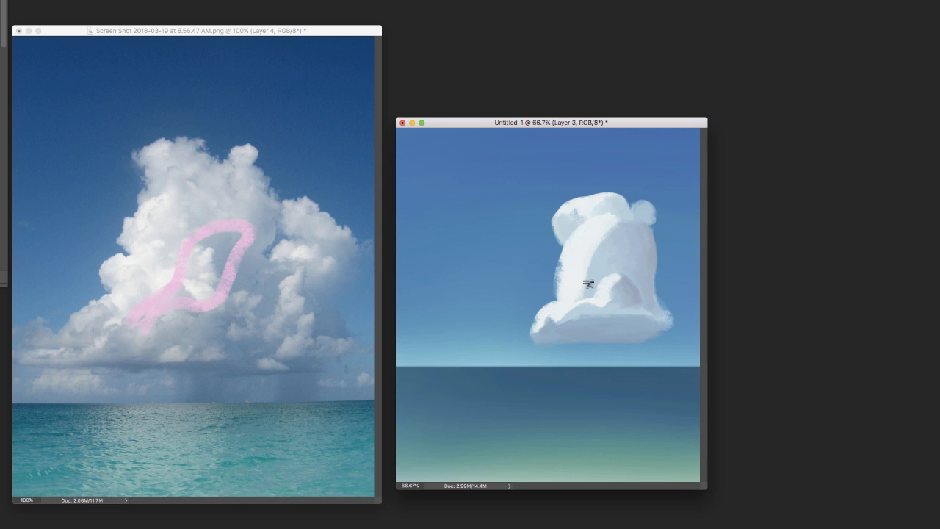
drag(594, 264, 602, 240)
Draw two pink arrows in the upper right sky pointing down toward the cloud to show the fill light direction
drag(673, 135, 654, 188)
drag(650, 161, 677, 169)
drag(690, 191, 670, 233)
drag(670, 213, 694, 233)
Soften the shading on the cloud's right side and extend the right end of its base with a 28 px brush
right_click(656, 366)
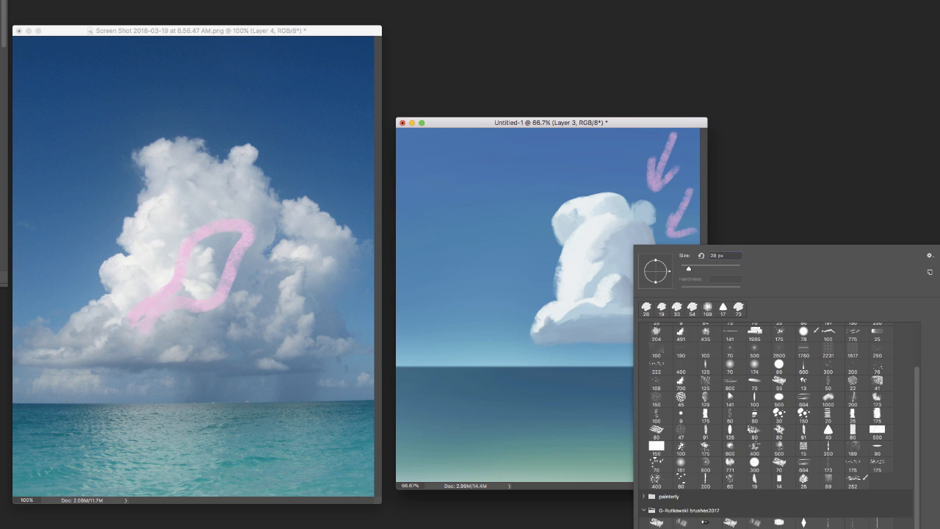
drag(682, 118, 682, 123)
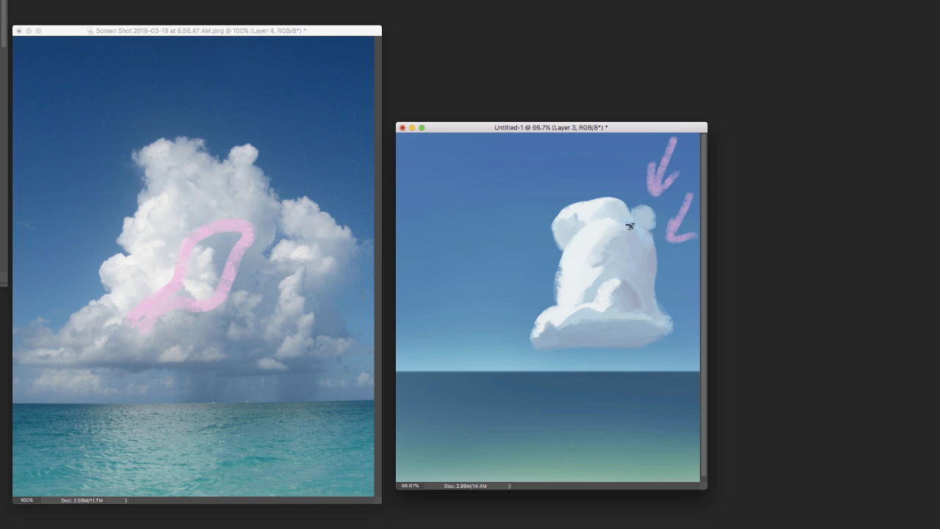
mouse_move(639, 225)
mouse_down()
mouse_move(622, 205)
mouse_move(635, 209)
mouse_move(613, 201)
mouse_move(606, 218)
mouse_move(656, 214)
mouse_move(647, 276)
mouse_up()
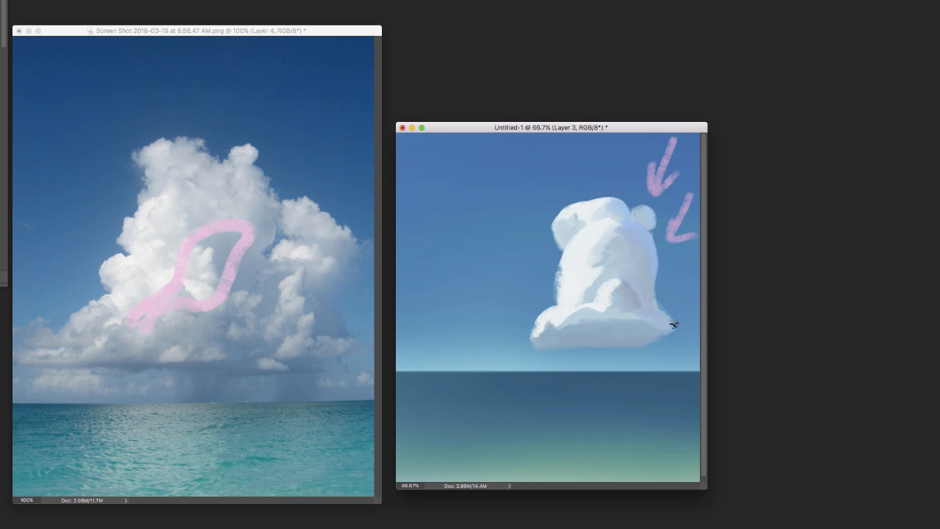
drag(678, 326, 634, 341)
drag(565, 260, 562, 297)
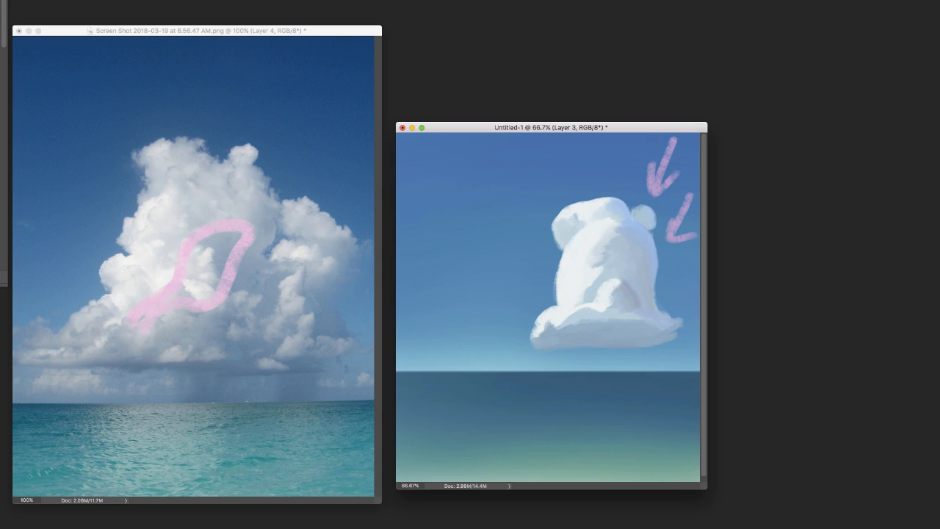
right_click(609, 245)
scroll(741, 426, up, 3)
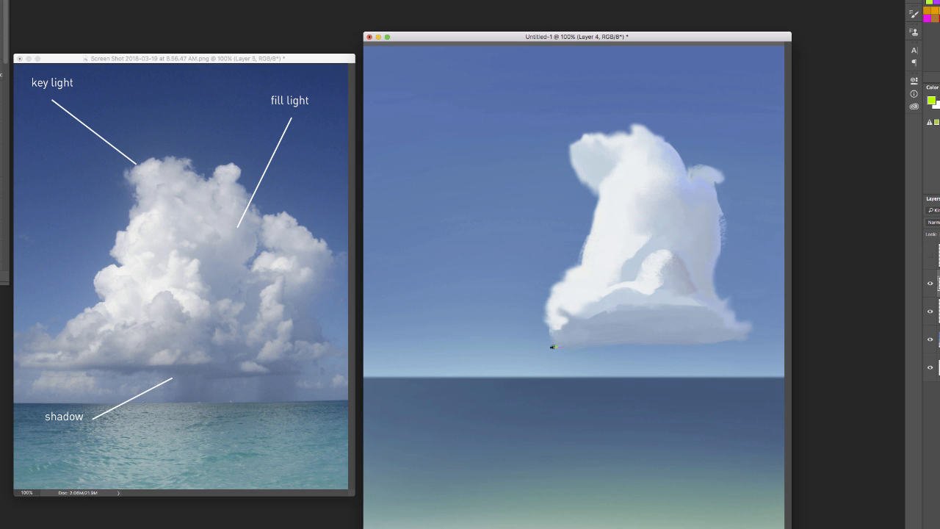
Outline the painted cloud in lime green as a box form with a flat underside plane
mouse_move(551, 346)
mouse_down()
mouse_move(745, 315)
mouse_move(564, 346)
mouse_up()
mouse_move(736, 315)
mouse_down()
mouse_move(722, 229)
mouse_move(732, 175)
mouse_move(689, 154)
mouse_up()
drag(621, 127, 573, 257)
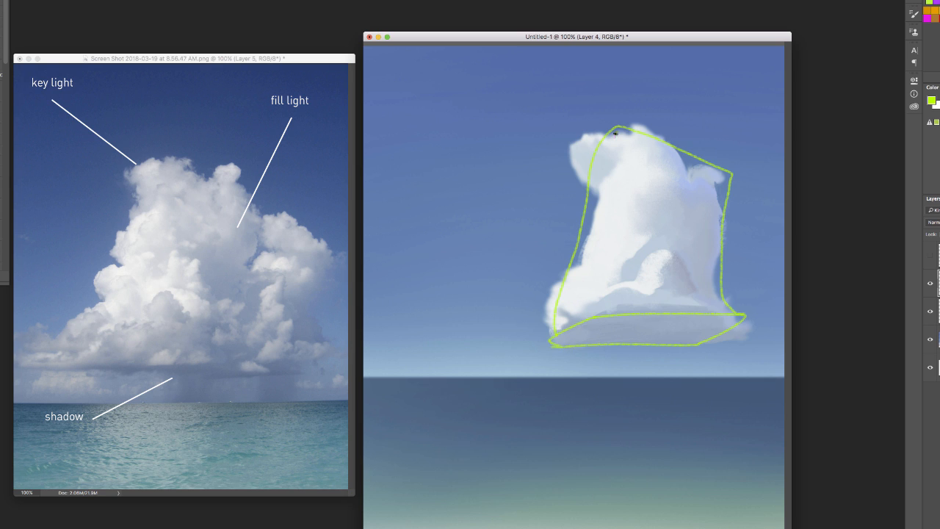
Divide the green box form into planes with vertical edge lines and hatch its left plane
drag(615, 133, 586, 331)
drag(698, 180, 698, 312)
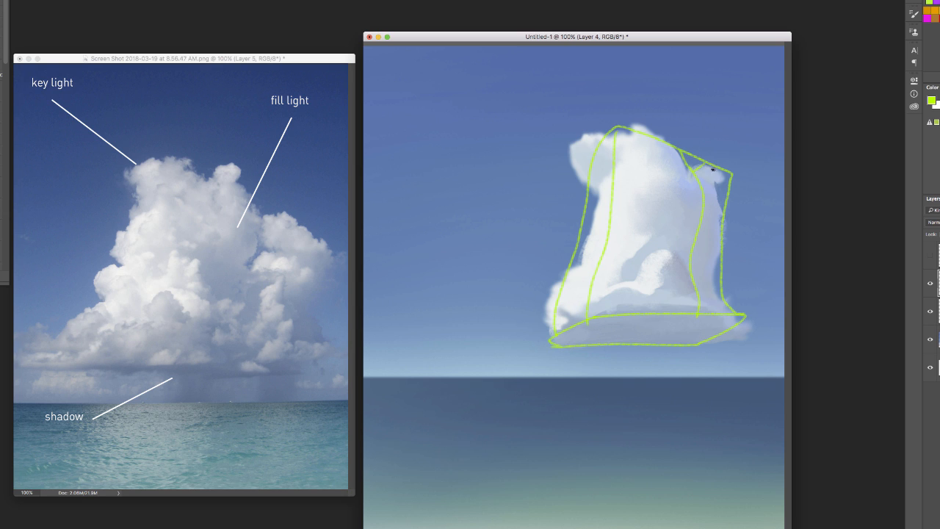
drag(713, 169, 698, 320)
drag(614, 177, 564, 291)
Sketch a smaller purple box form over the central mound and erase the stray guide lines below its base
click(937, 3)
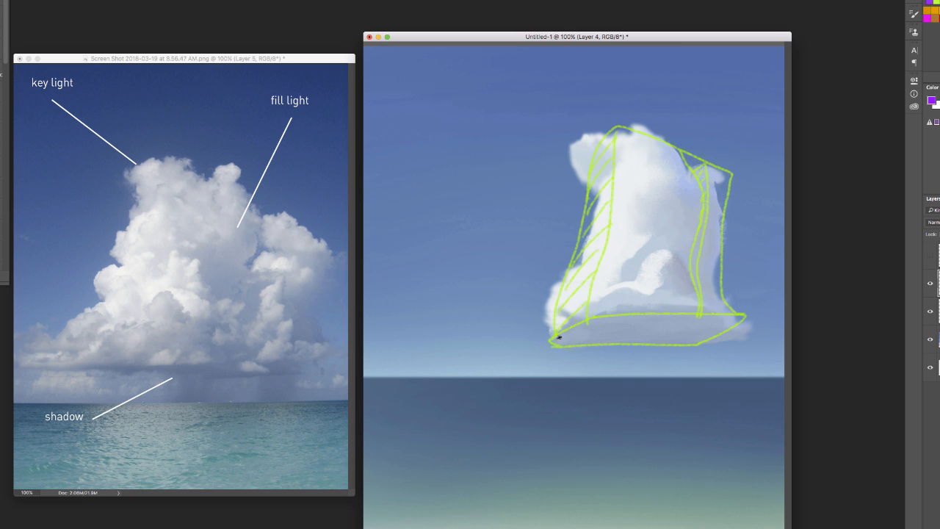
mouse_move(559, 337)
mouse_down()
mouse_move(699, 315)
mouse_move(645, 255)
mouse_move(691, 239)
mouse_move(695, 325)
mouse_move(695, 312)
mouse_up()
key(e)
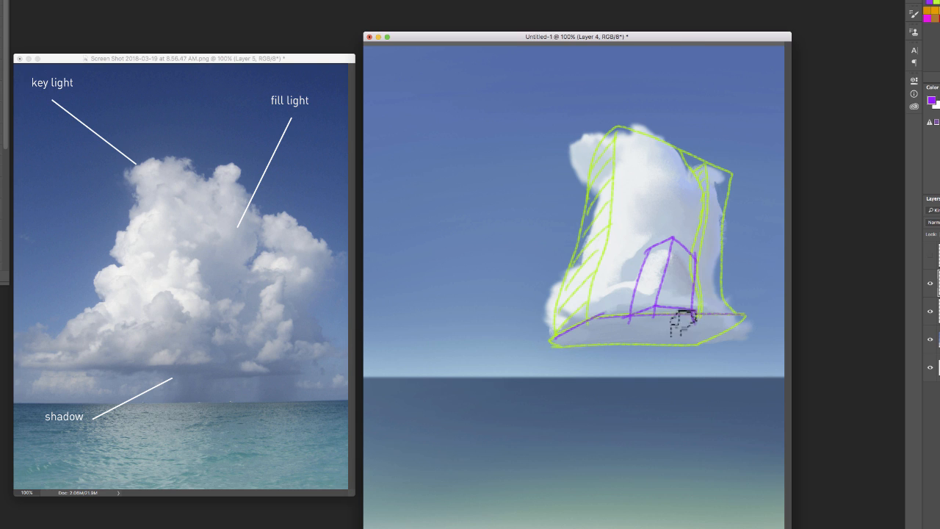
right_click(683, 322)
double_click(717, 307)
drag(649, 314, 699, 318)
drag(699, 318, 590, 332)
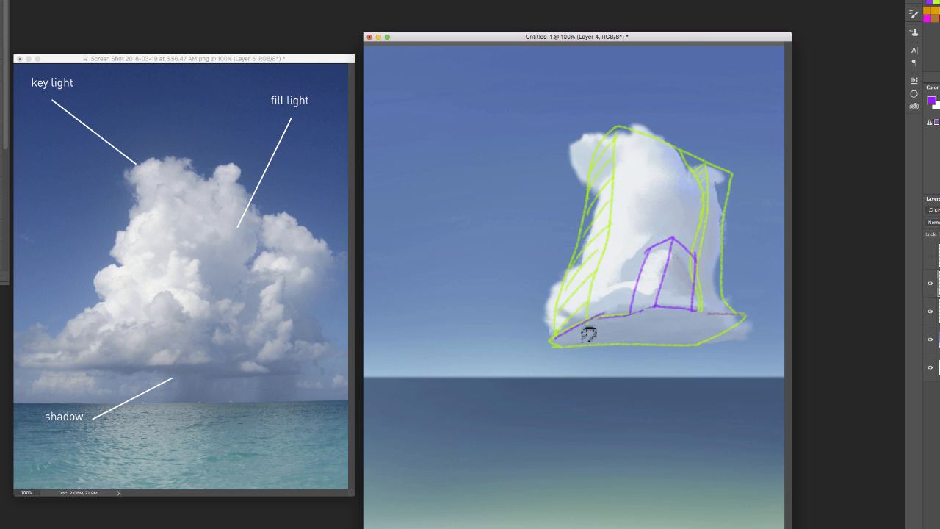
Trace the cloud's underside plane in purple, stepping it around the right side of the small box
key(b)
mouse_move(693, 310)
mouse_down()
mouse_move(737, 315)
mouse_move(706, 346)
mouse_up()
drag(710, 343, 604, 344)
drag(663, 344, 556, 341)
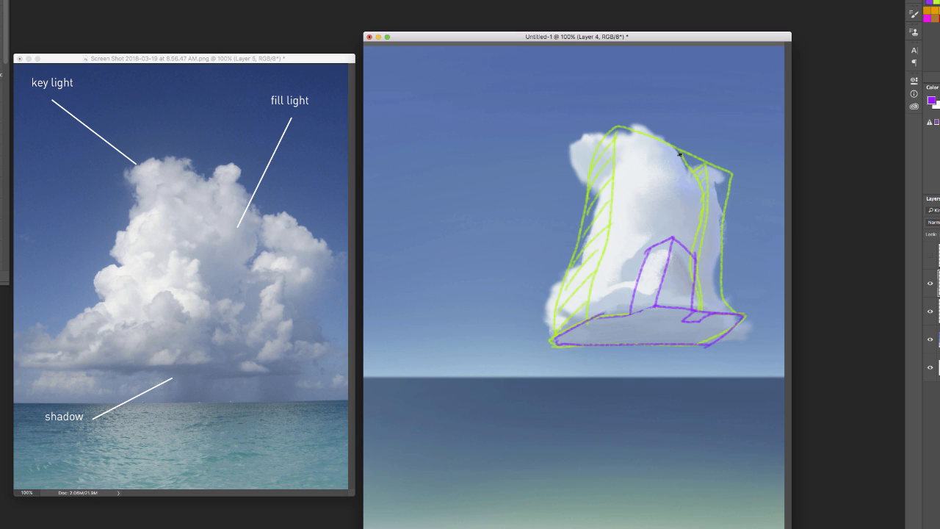
Trace the tall form's vertical edges in purple, and hide the sketch layer to show the painted cloud
drag(678, 154, 700, 247)
drag(707, 163, 702, 222)
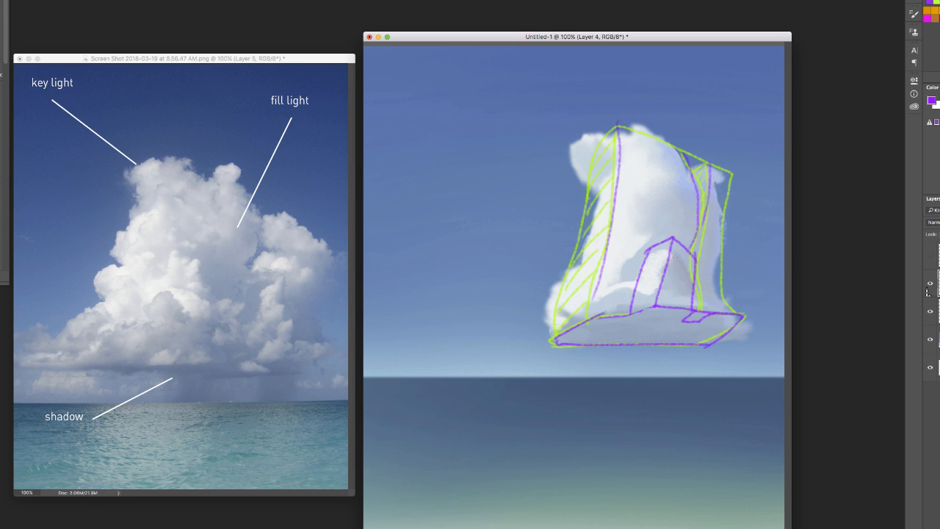
click(930, 283)
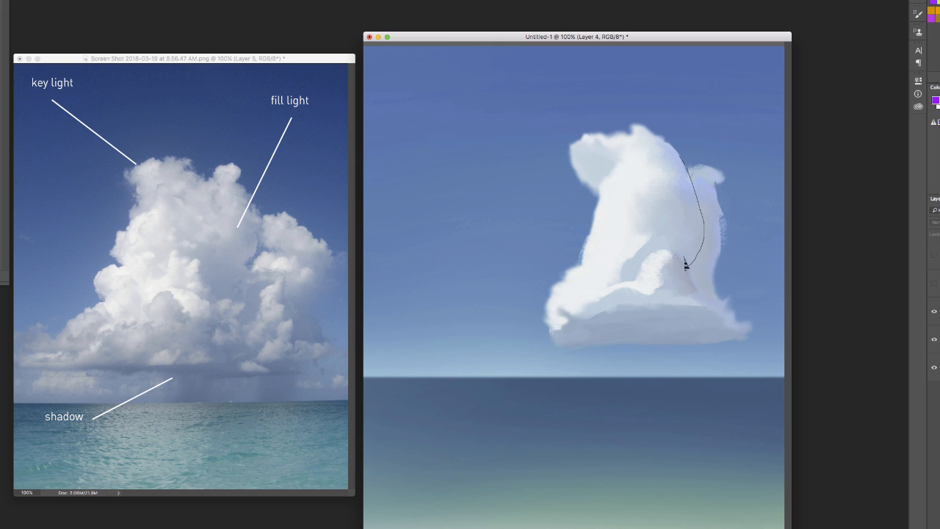
Lasso the tall form's right-hand plane and paint soft grey shading inside the selection on a new layer
key(b)
right_click(664, 248)
click(939, 311)
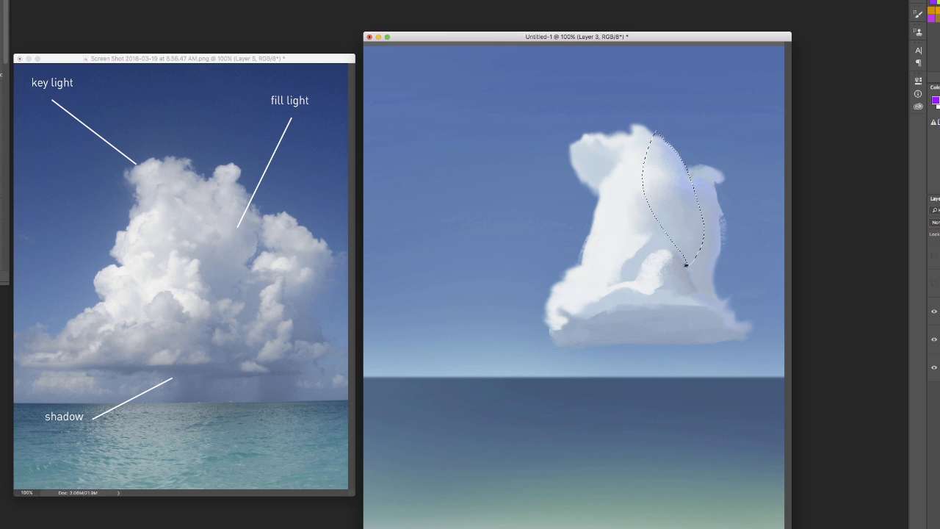
right_click(683, 270)
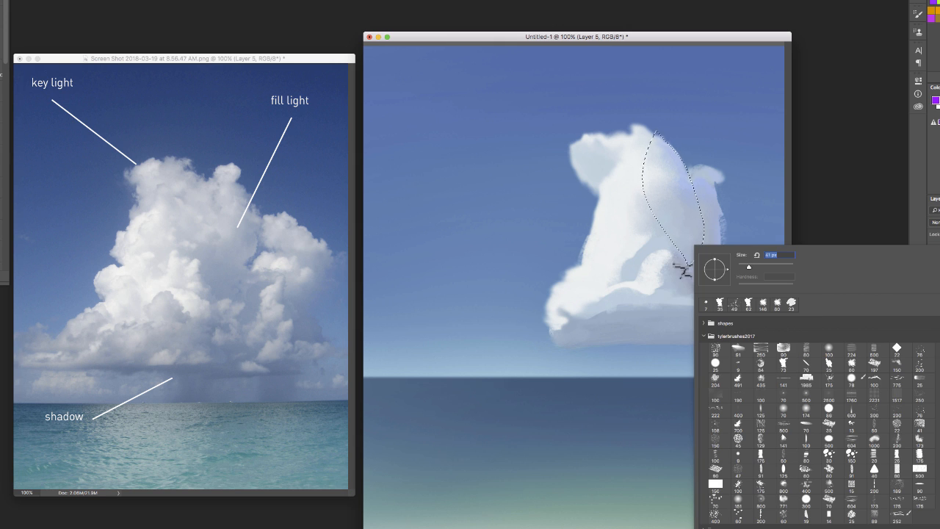
double_click(874, 455)
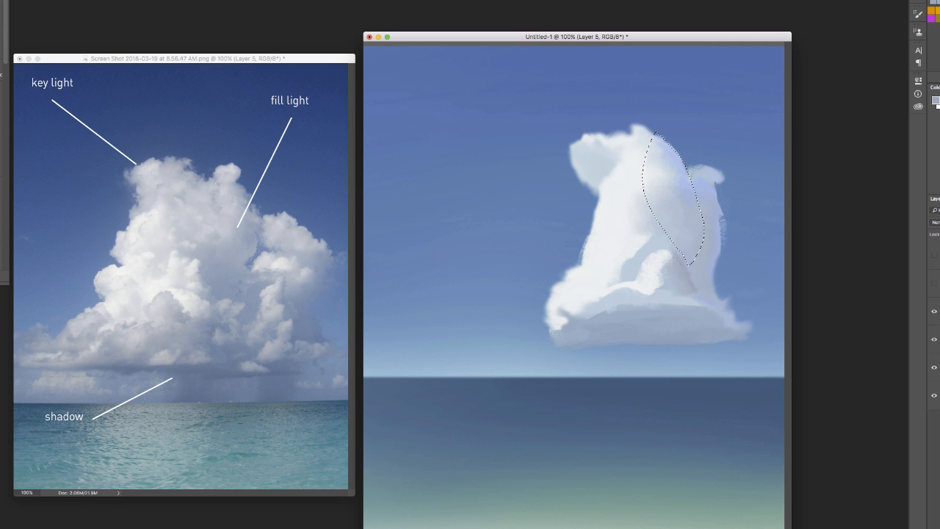
mouse_move(701, 242)
mouse_down()
mouse_move(693, 208)
mouse_move(697, 222)
mouse_up()
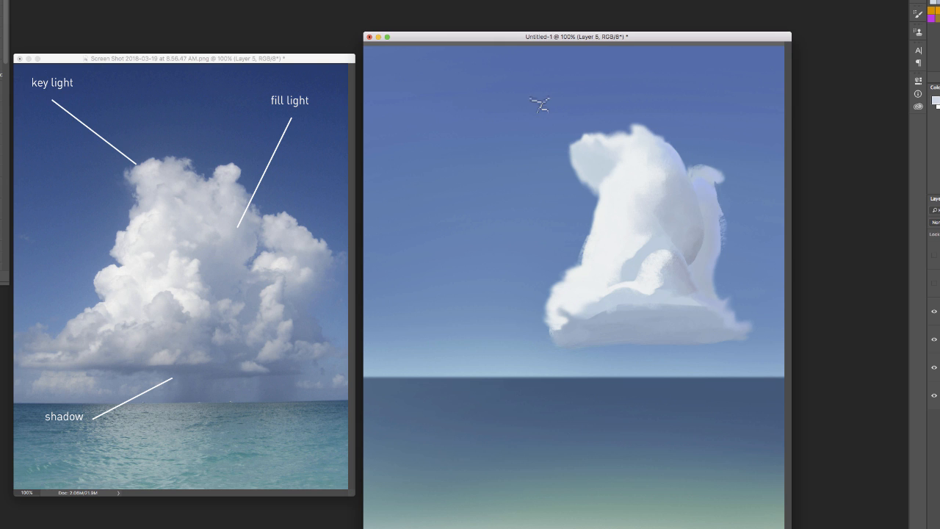
Blend the edge between the shaded plane and the rear right lobe with colours sampled from the cloud
right_click(747, 199)
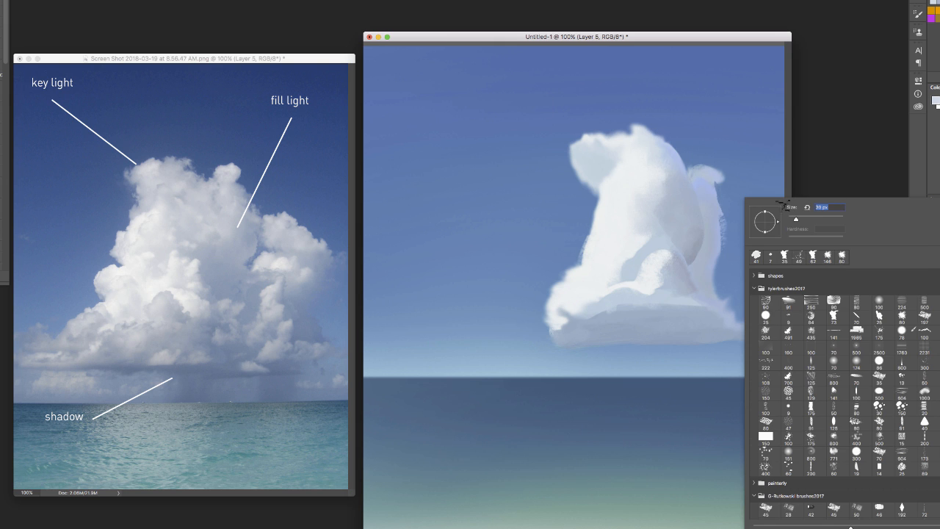
click(667, 291)
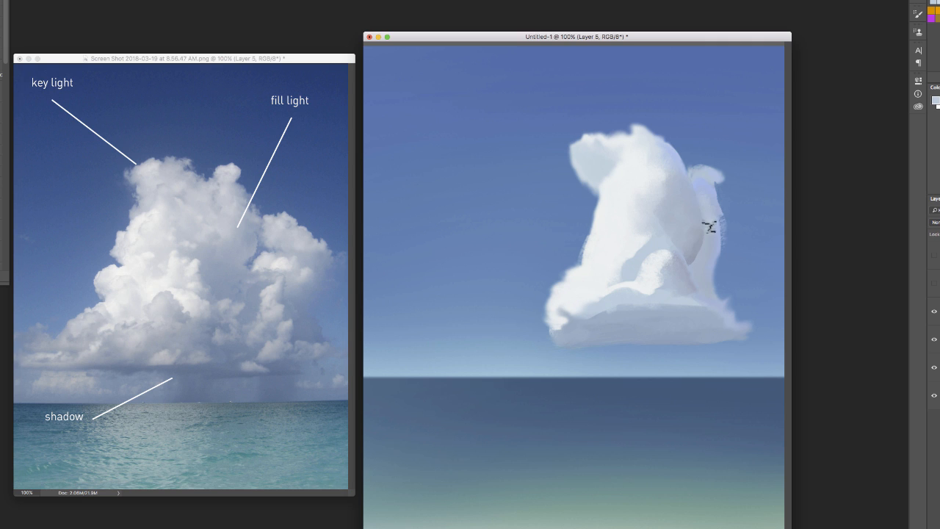
click(702, 259)
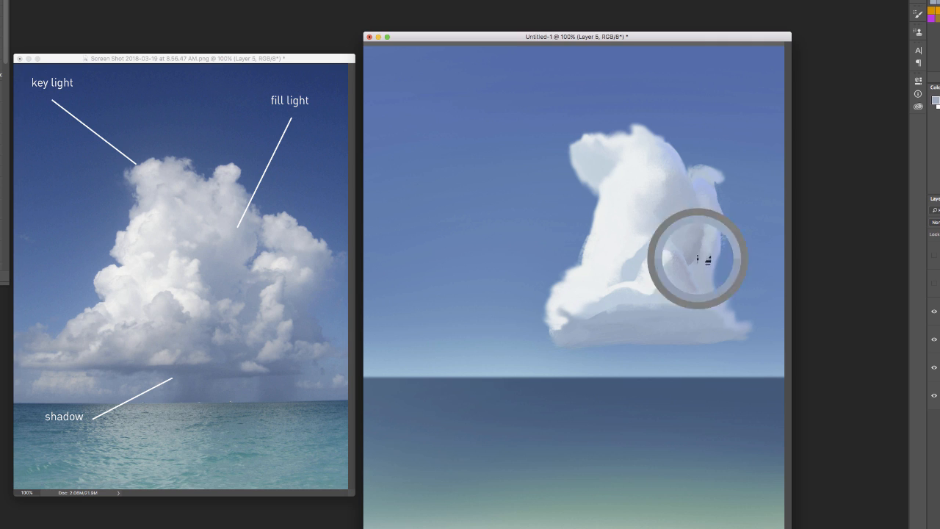
click(705, 247)
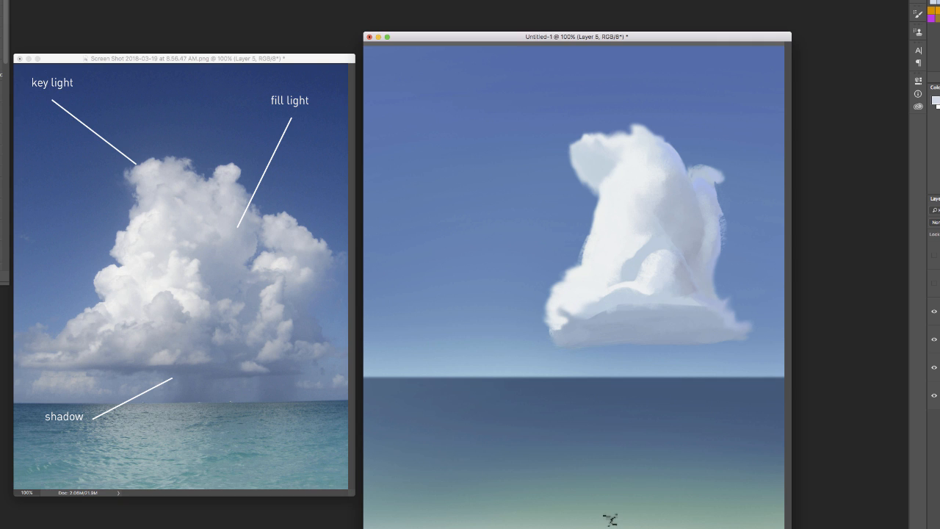
Paint small rounded lobes with light tops onto the lower part of the central mound
right_click(670, 272)
alt+click(638, 285)
alt+click(677, 287)
alt+click(658, 280)
alt+click(652, 279)
alt+click(622, 337)
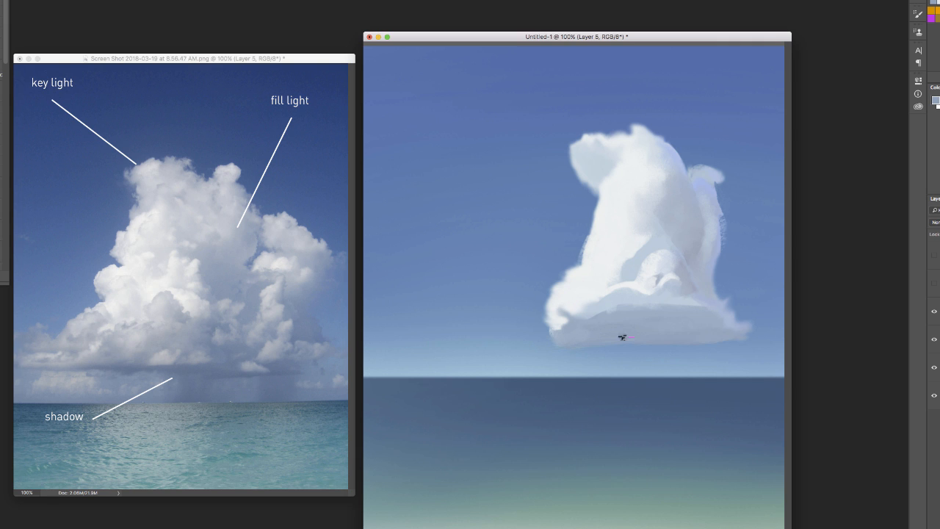
Paint a darker blue-grey shadow across the cloud's underside beneath the central mound
alt+click(703, 302)
alt+click(692, 329)
drag(678, 306, 689, 315)
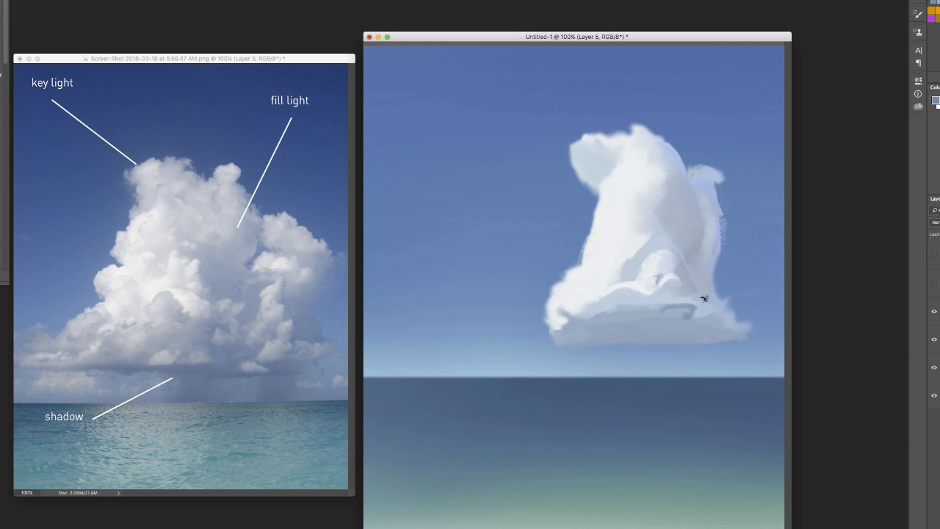
right_click(705, 298)
drag(767, 269, 779, 269)
mouse_move(685, 314)
mouse_down()
mouse_move(642, 320)
mouse_move(727, 329)
mouse_move(614, 318)
mouse_up()
Reshape the shadow's upper edge left of the central mound using sampled light and shadow tones
right_click(614, 318)
drag(778, 269, 768, 269)
mouse_move(659, 308)
mouse_down()
mouse_move(628, 312)
mouse_move(623, 332)
mouse_move(637, 313)
mouse_move(615, 302)
mouse_move(609, 316)
mouse_move(585, 322)
mouse_move(646, 317)
mouse_move(622, 321)
mouse_move(672, 334)
mouse_move(668, 275)
mouse_move(619, 311)
mouse_up()
alt+click(614, 302)
right_click(667, 276)
alt+click(617, 302)
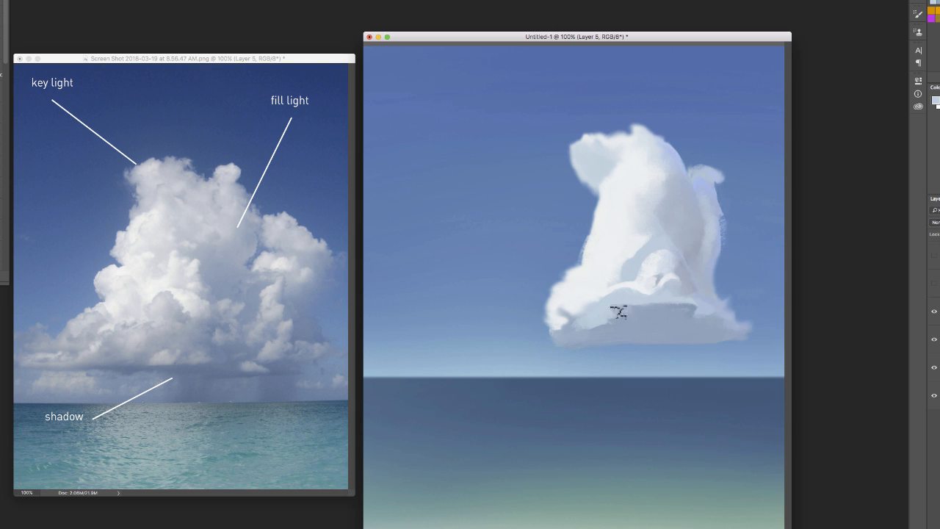
alt+click(622, 273)
alt+click(640, 315)
drag(640, 306, 635, 317)
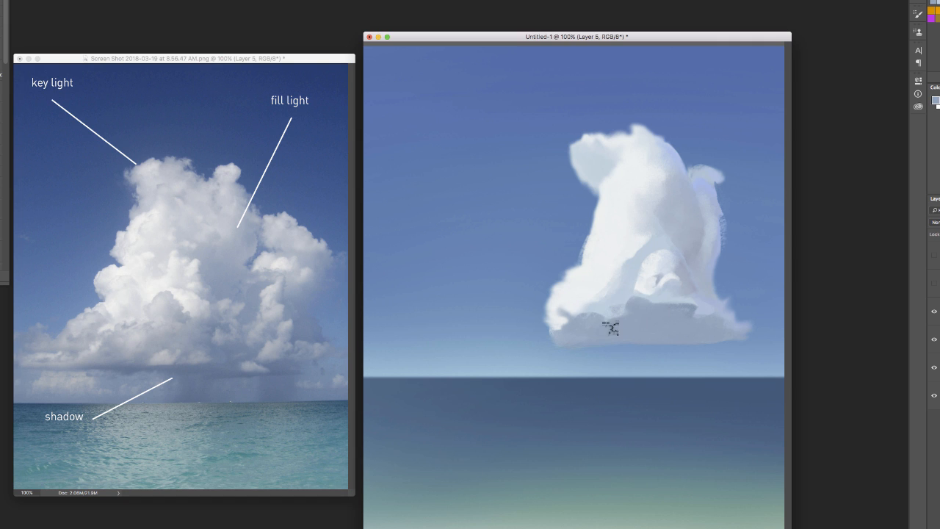
Refine the underside shadow's top edge around the central mound's base with adjusted brush sizes
right_click(727, 263)
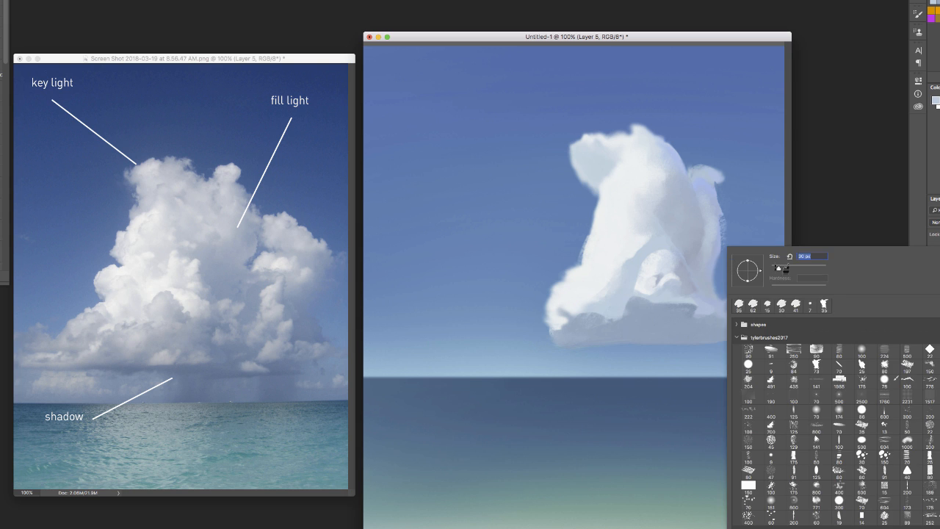
alt+click(636, 288)
drag(636, 291, 647, 297)
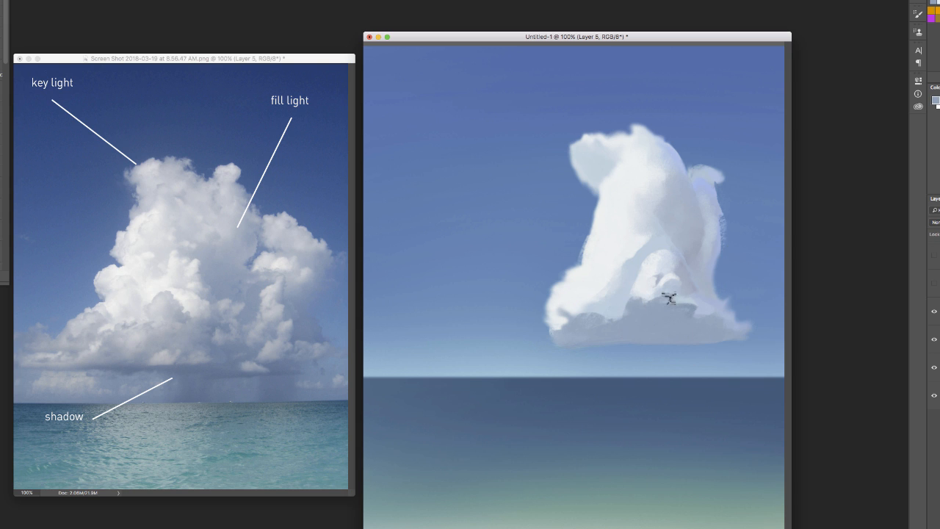
right_click(730, 263)
drag(788, 269, 784, 269)
click(692, 287)
drag(609, 321, 618, 329)
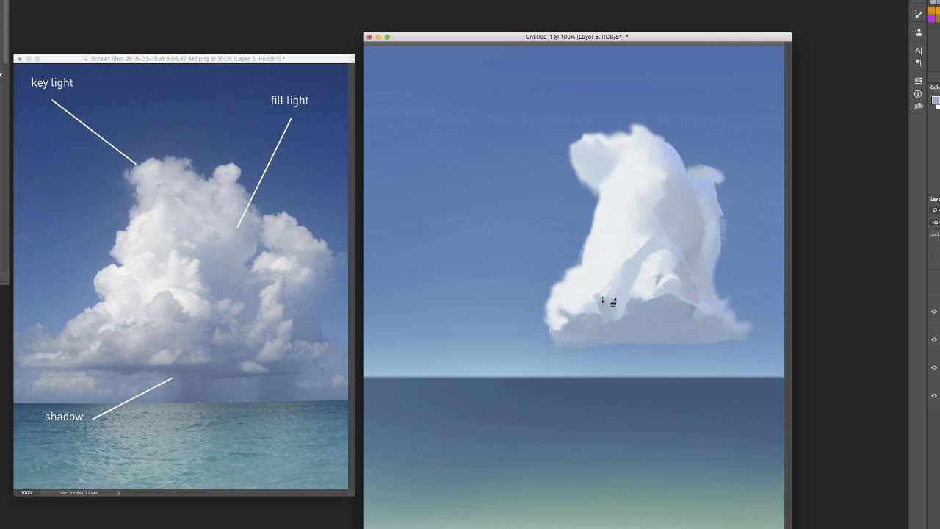
Model the lower left lobe as a rounded form with light and grey-blue tones sampled from the cloud
alt+click(598, 290)
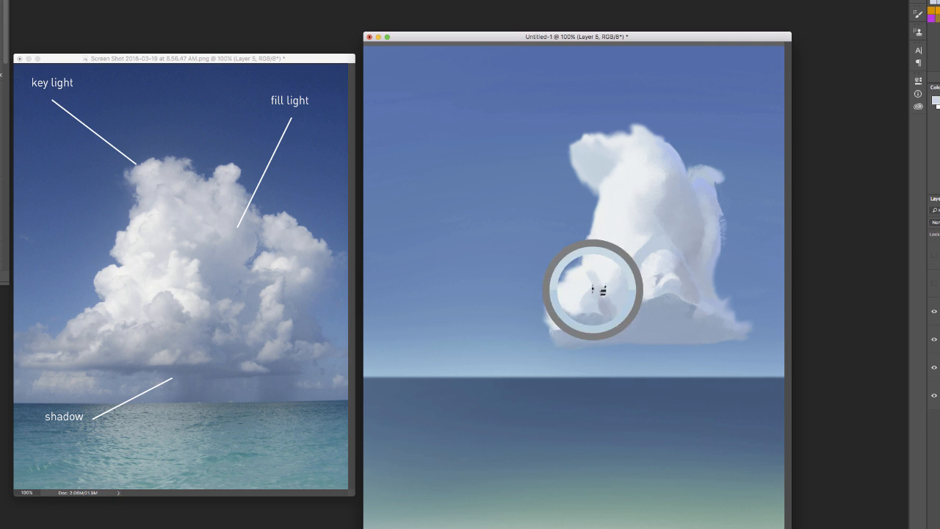
mouse_move(590, 285)
mouse_down()
mouse_move(571, 314)
mouse_move(566, 302)
mouse_move(587, 273)
mouse_up()
alt+click(602, 290)
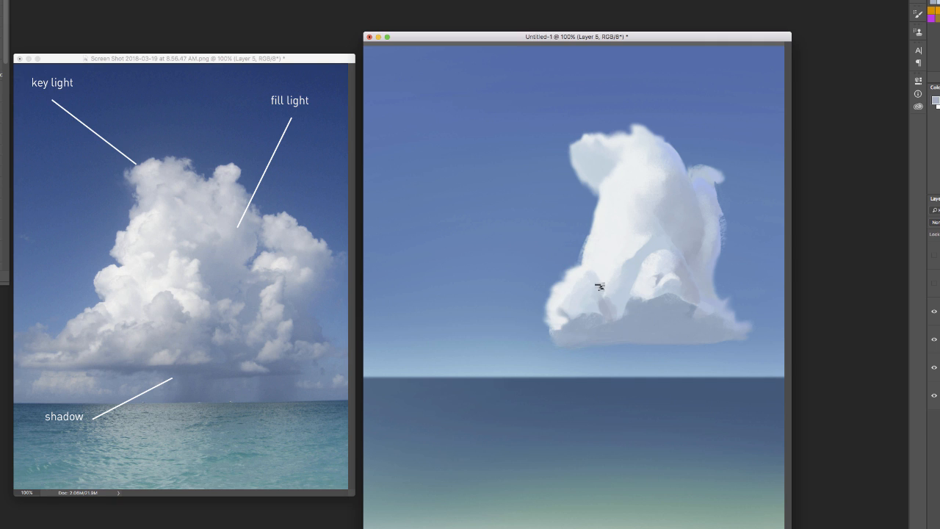
alt+click(592, 308)
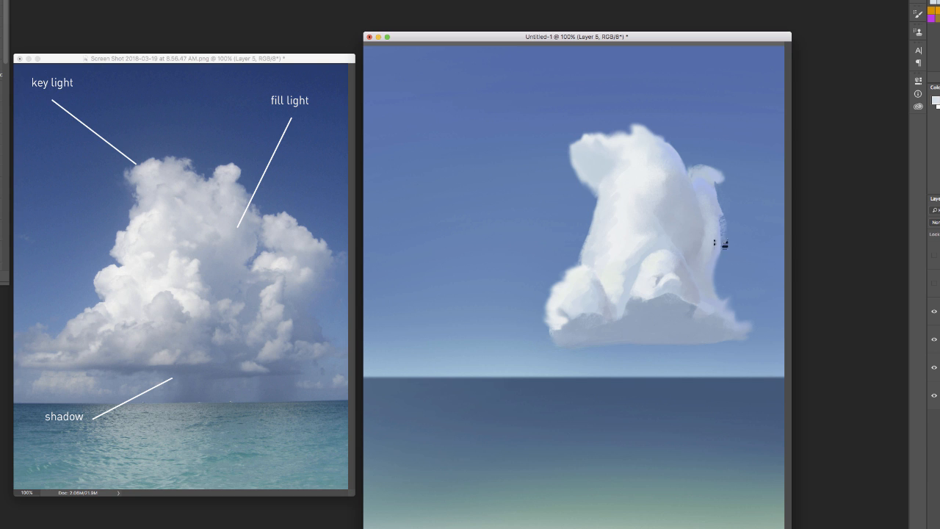
Paint thin lavender fill-light accents along the tall form's right crease and the lower left lobe's right edge
alt+click(710, 193)
right_click(709, 195)
drag(758, 220, 754, 220)
click(659, 219)
right_click(615, 229)
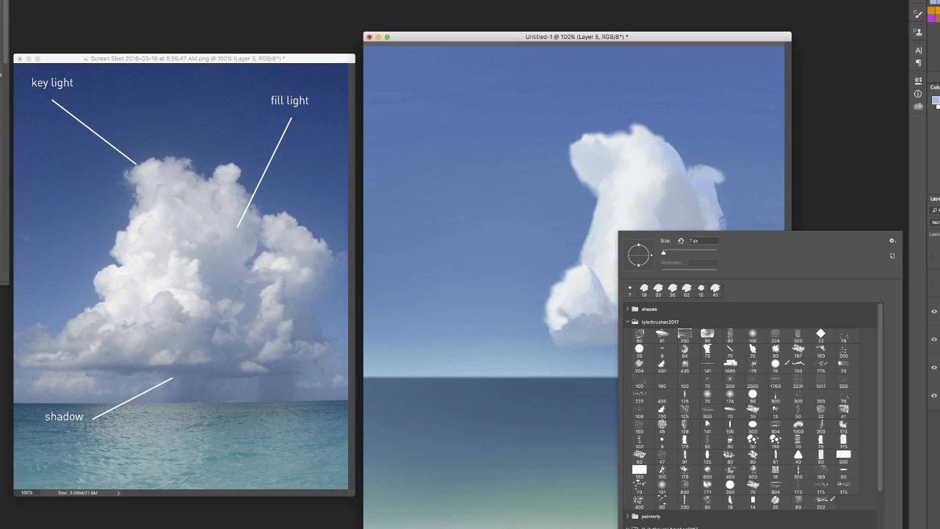
drag(661, 254, 665, 254)
click(586, 286)
alt+click(590, 279)
drag(590, 279, 609, 292)
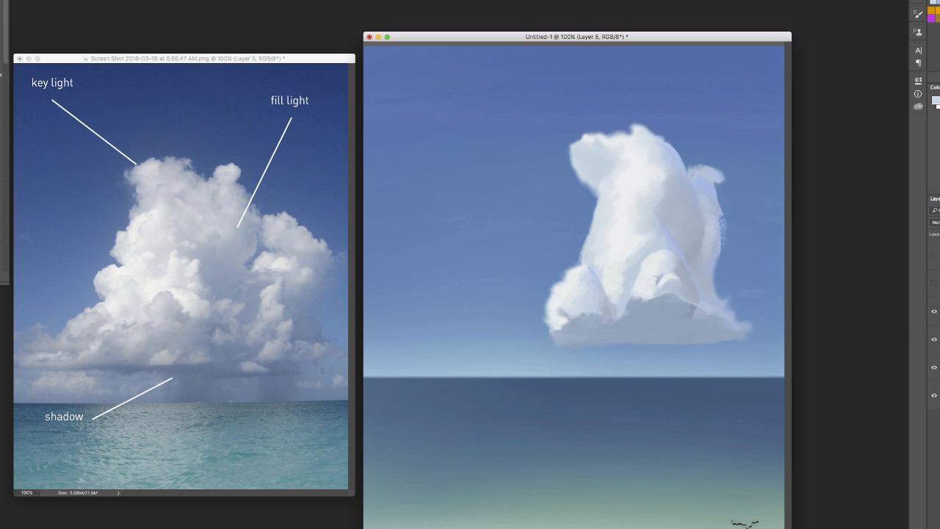
Paint a darker grey shadow patch on the underside between the left lobe and the central mound
alt+click(622, 318)
mouse_move(614, 317)
mouse_down()
mouse_move(604, 336)
mouse_move(614, 319)
mouse_move(608, 325)
mouse_up()
right_click(659, 246)
click(701, 305)
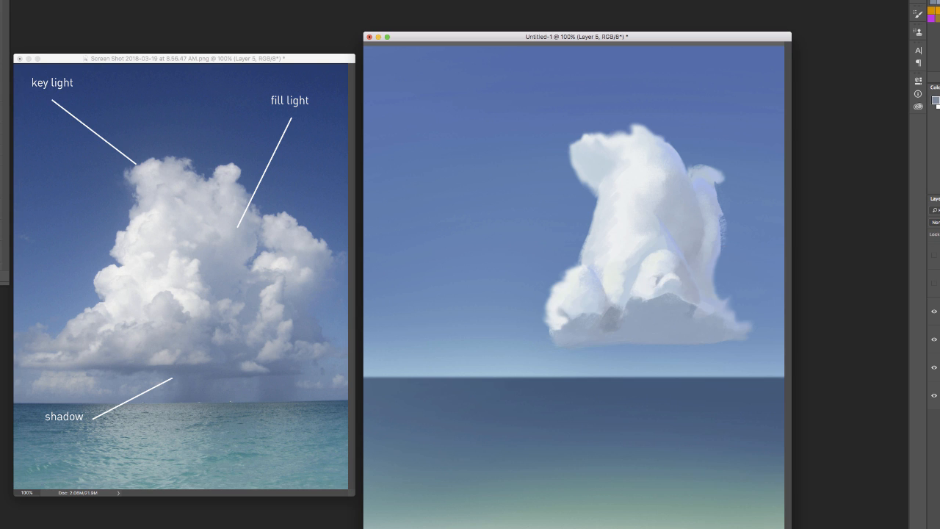
Cover the sea with a flat green ground and add a "bounce light" label with an arrow reflecting up towards the cloud
click(935, 312)
drag(366, 377, 787, 528)
click(0, 0)
click(30, 91)
click(457, 344)
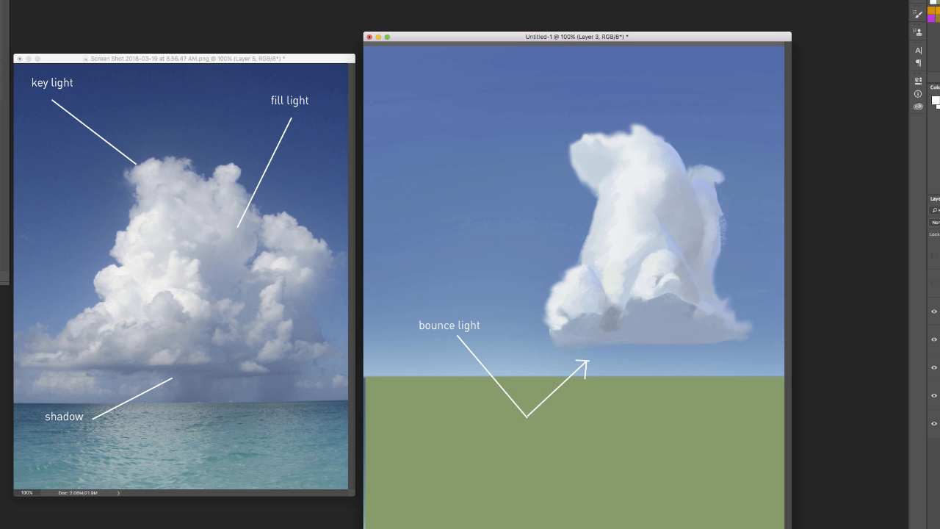
Paint warm grey bounce light along the cloud's underside and blend it into the shadow
alt+click(680, 324)
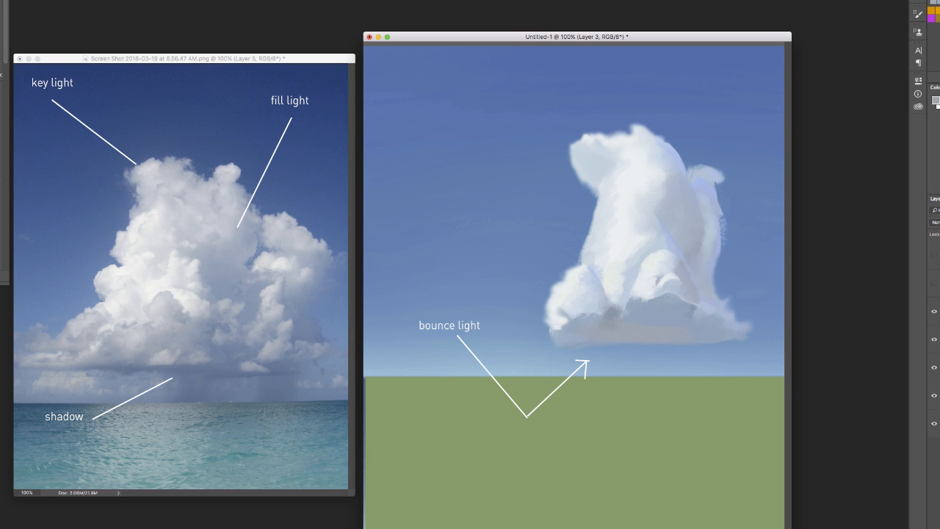
drag(571, 340, 662, 307)
alt+click(600, 337)
right_click(705, 339)
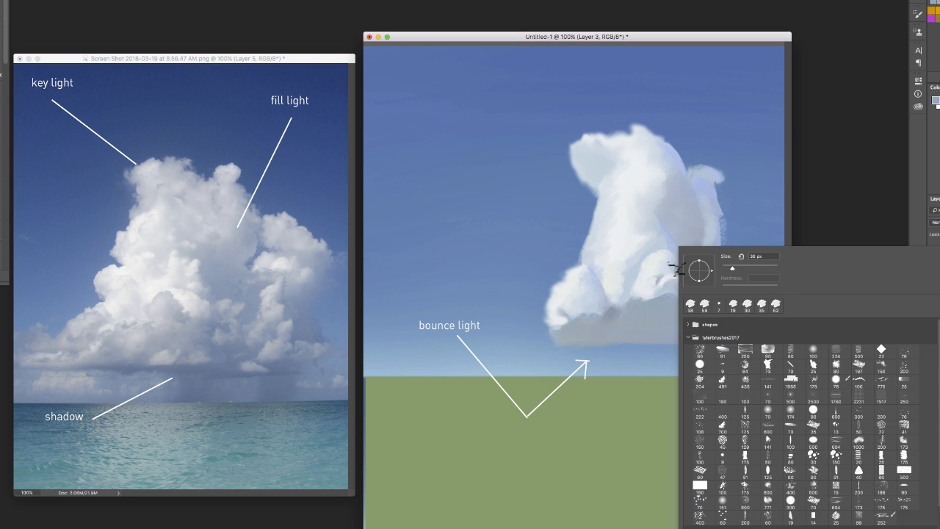
click(646, 274)
alt+click(623, 308)
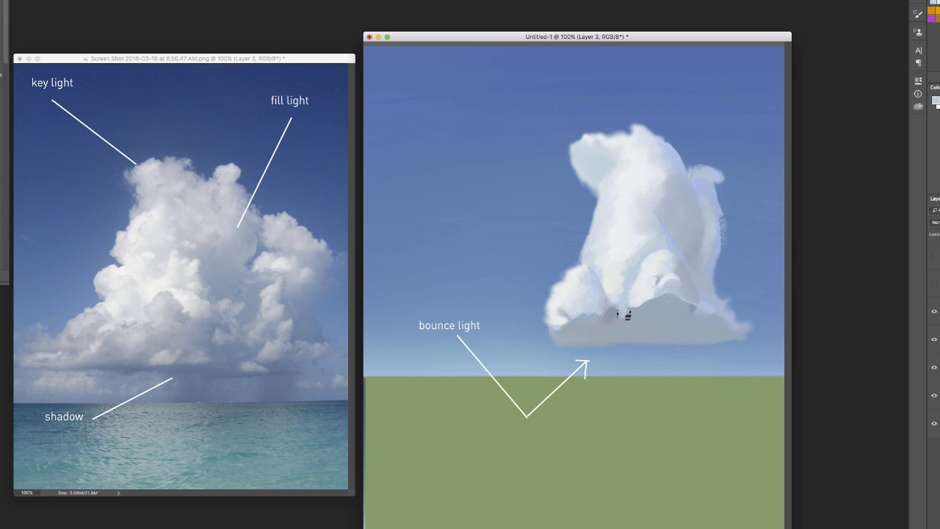
alt+click(623, 316)
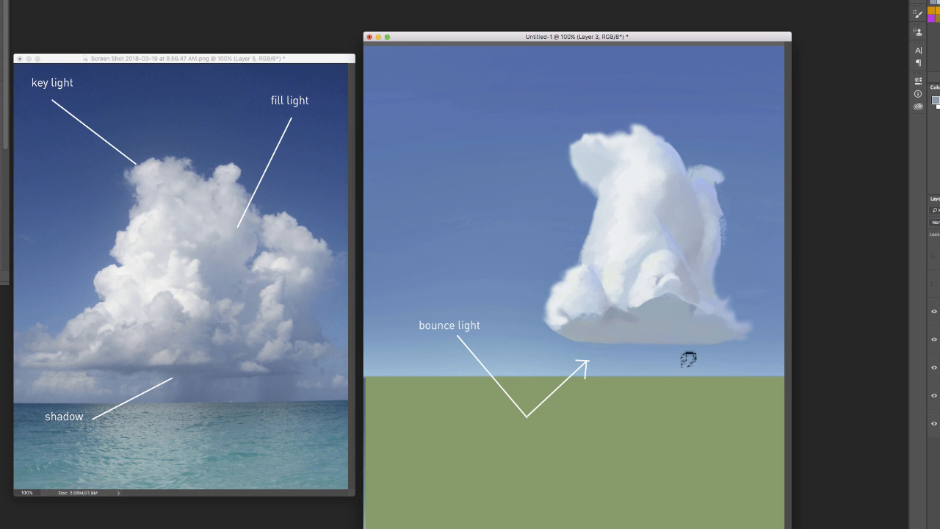
Clean up the cloud's ragged right edge, and hide the bounce light label and the green ground
drag(728, 287, 739, 296)
drag(728, 219, 720, 274)
click(935, 340)
click(934, 312)
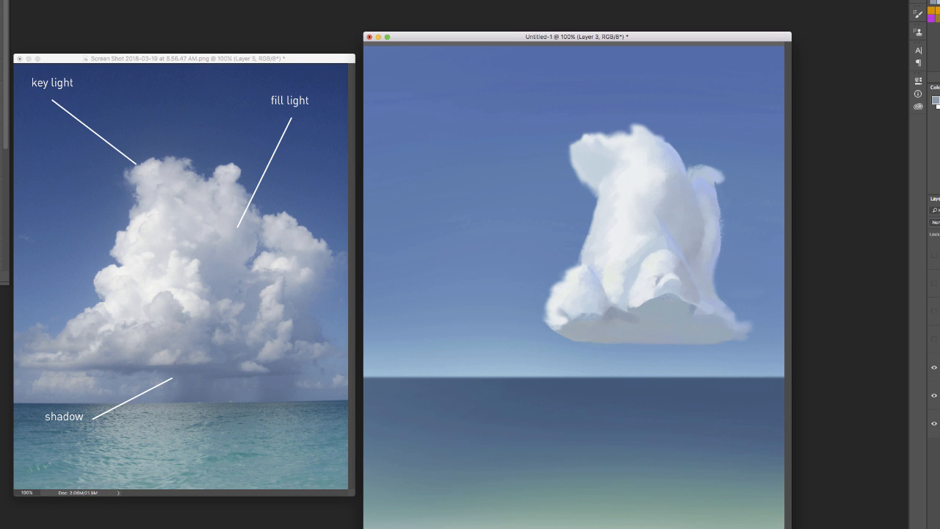
Switch to the full-screen canvas view, duplicate the finished cloud and scale the copy down to a small cloud
key(f)
click(44, 0)
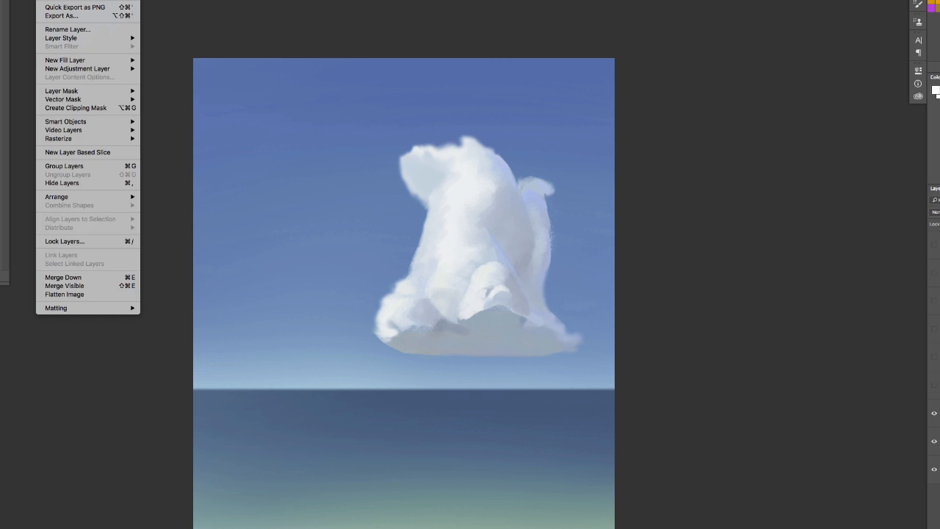
click(59, 0)
click(381, 148)
key(super+t)
drag(690, 107, 537, 264)
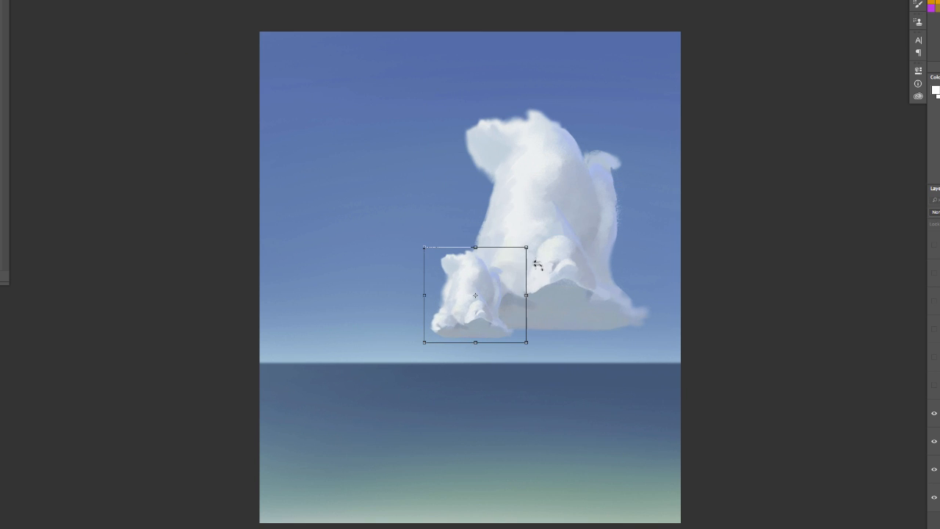
Move the small cloud copy up so it overlaps the large cloud's upper left side
key(v)
click(545, 149)
drag(477, 344, 501, 232)
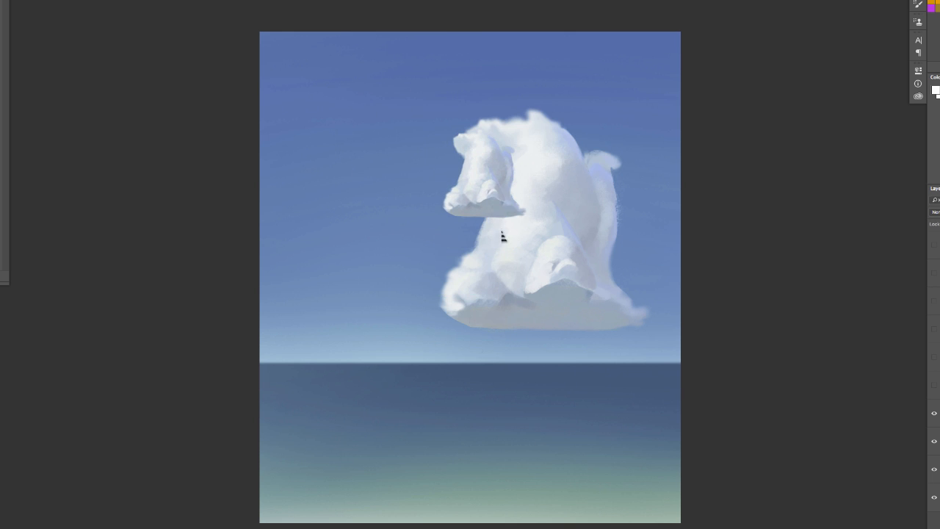
drag(495, 173, 492, 200)
drag(494, 234, 500, 221)
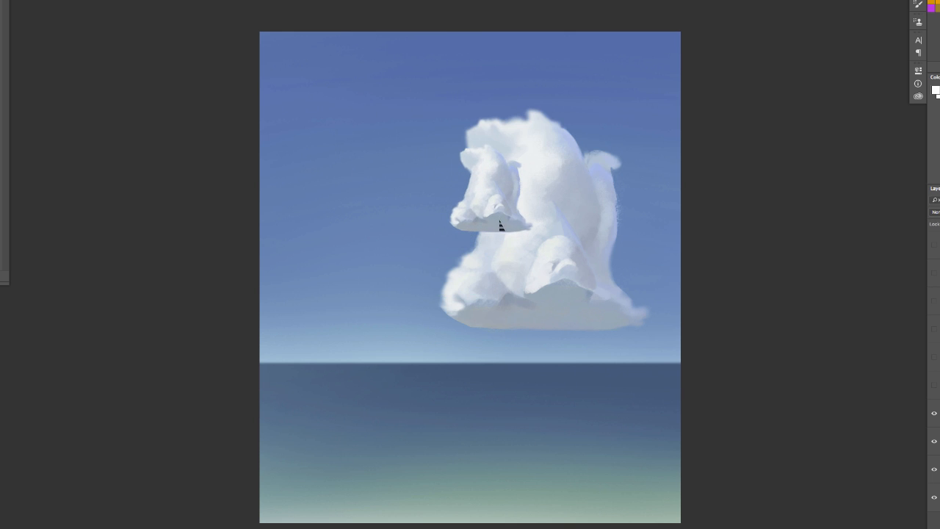
Erase the small cloud's protruding top bumps to leave a rounded dome, and sample a grey tone from the large cloud
key(e)
mouse_move(519, 159)
mouse_down()
mouse_move(501, 103)
mouse_move(503, 145)
mouse_move(470, 151)
mouse_up()
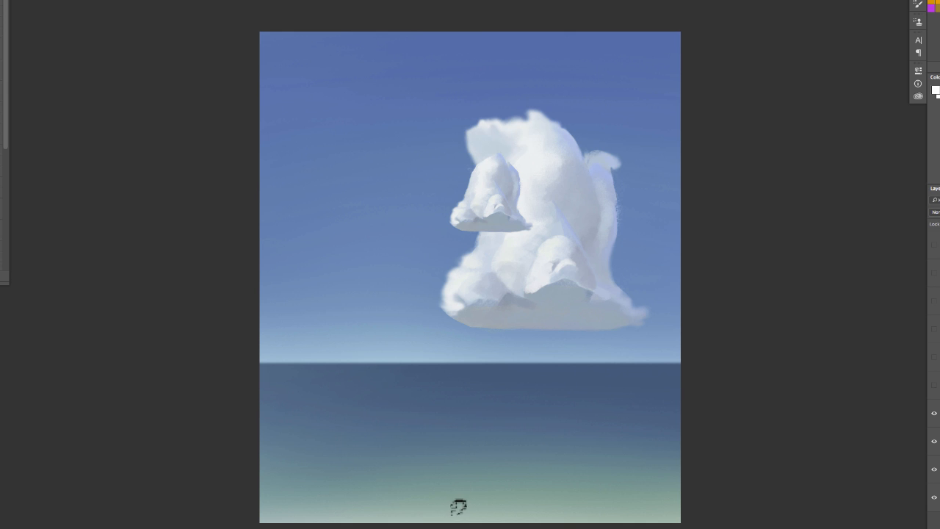
key(v)
alt+click(576, 204)
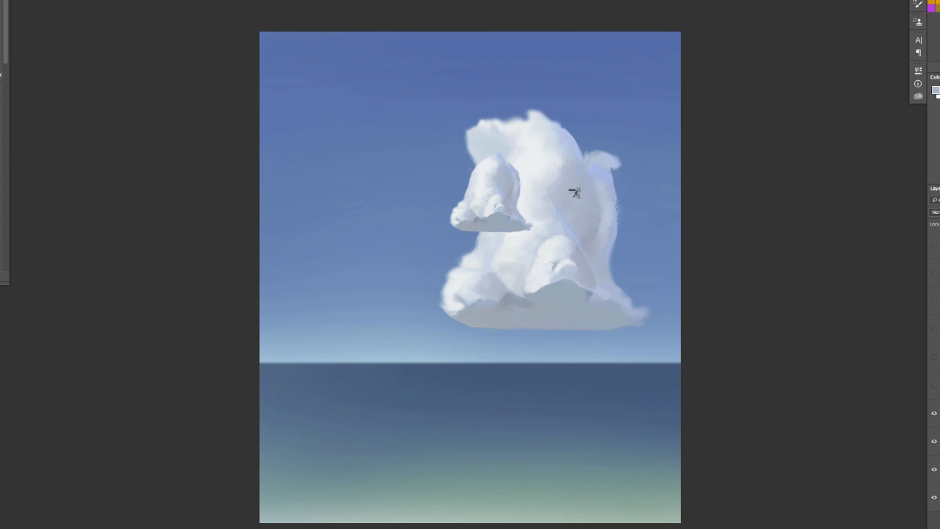
Paint the small cloud's cast shadow across the large cloud's middle, and add a pale blue shadow on the lower right puff
alt+click(506, 179)
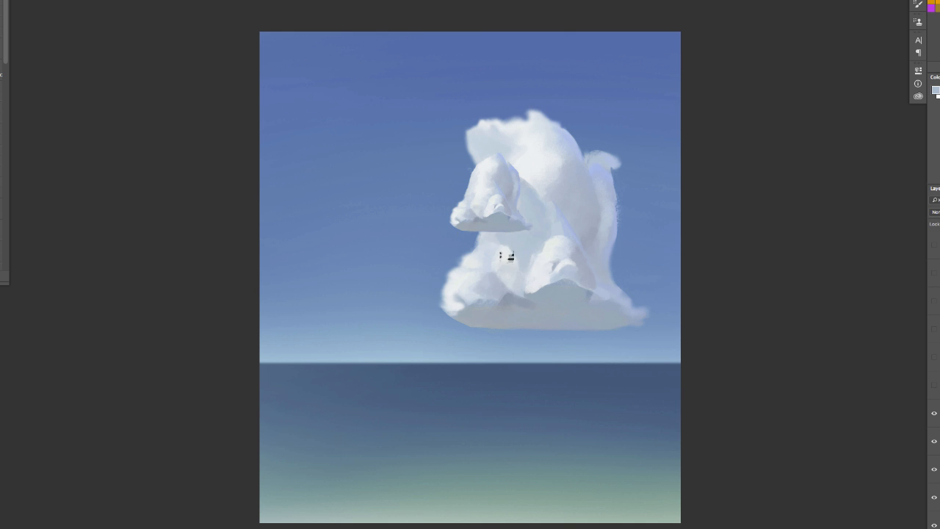
alt+click(506, 255)
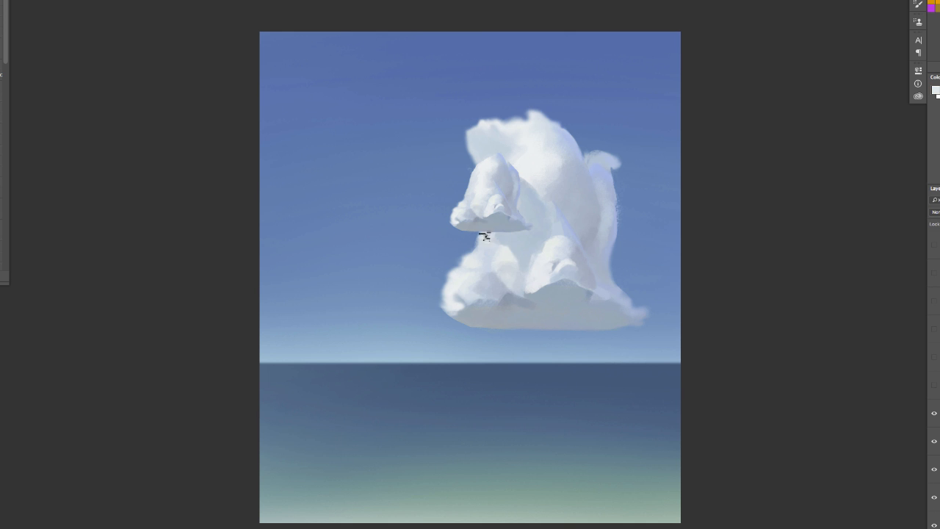
alt+click(550, 245)
alt+click(553, 363)
drag(569, 226, 585, 252)
right_click(557, 195)
key(Escape)
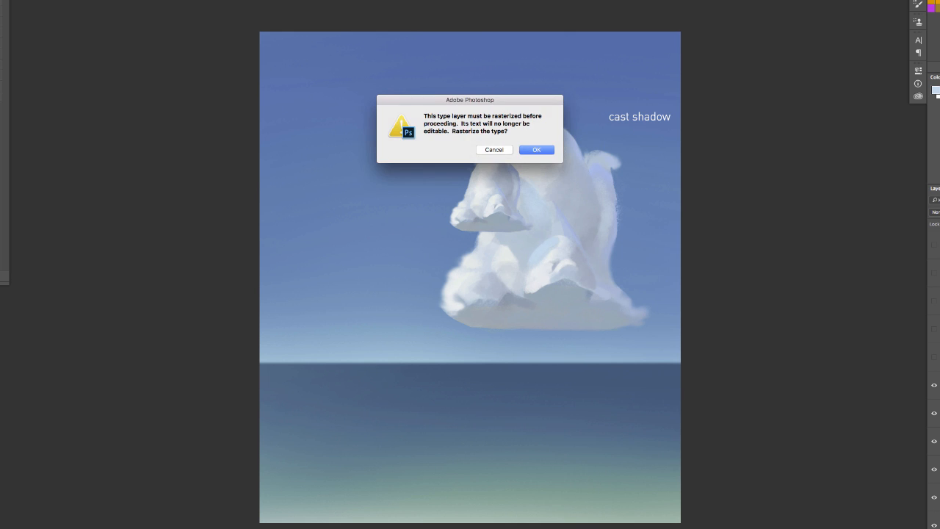
key(Escape)
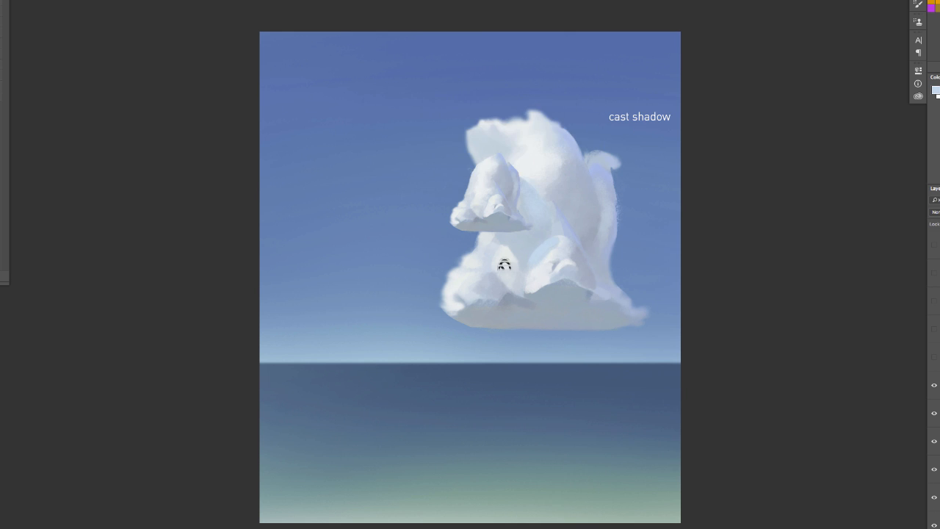
Connect the "cast shadow" and "form shadow" labels to their shadow areas with thin lines, and hide those annotation layers
drag(647, 126, 542, 214)
click(935, 358)
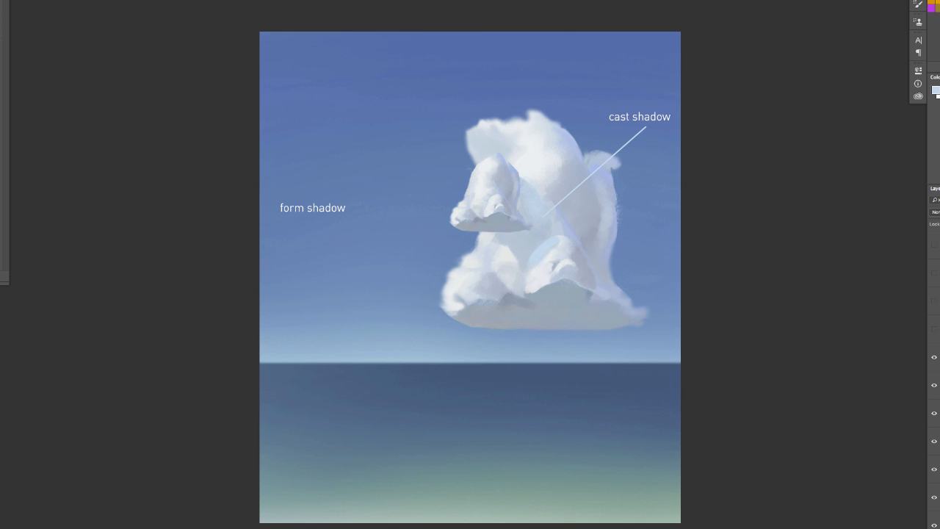
mouse_move(333, 215)
mouse_down()
mouse_move(588, 92)
mouse_move(567, 111)
mouse_move(560, 154)
mouse_up()
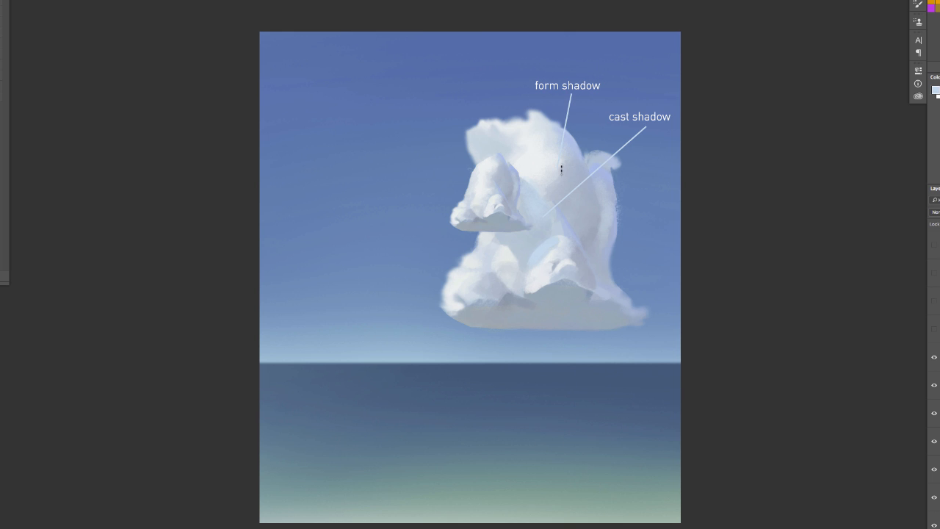
drag(935, 357, 937, 411)
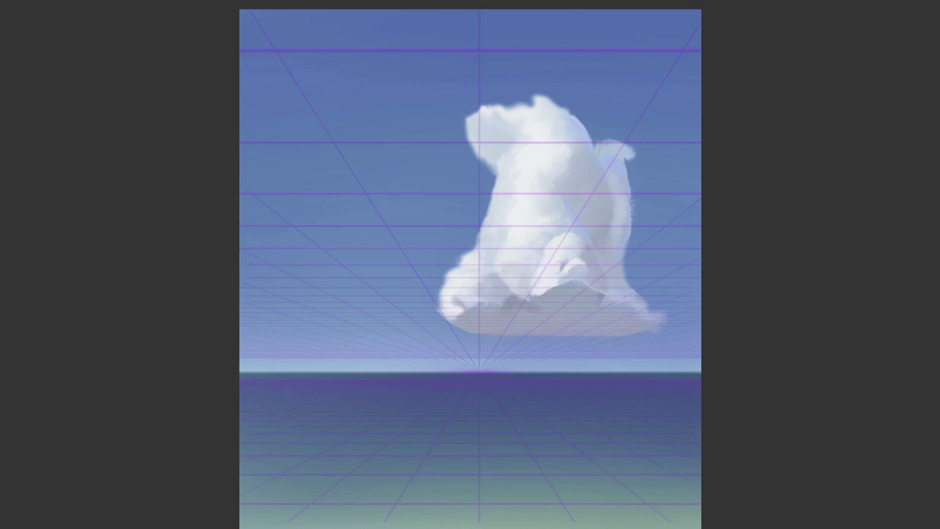
Choose the tapered 70 px brush and block in a zigzag flat grey cloud base left of the large cloud, following the perspective grid
right_click(462, 346)
click(572, 442)
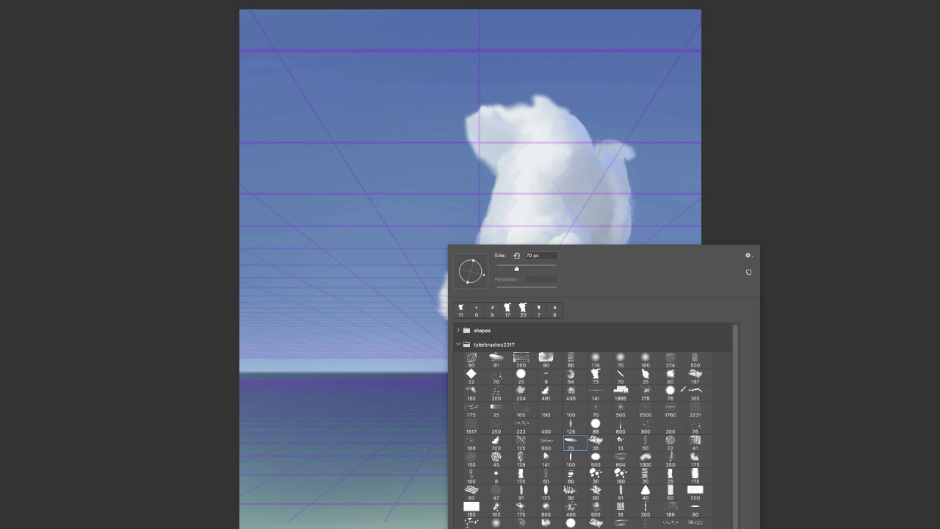
click(514, 242)
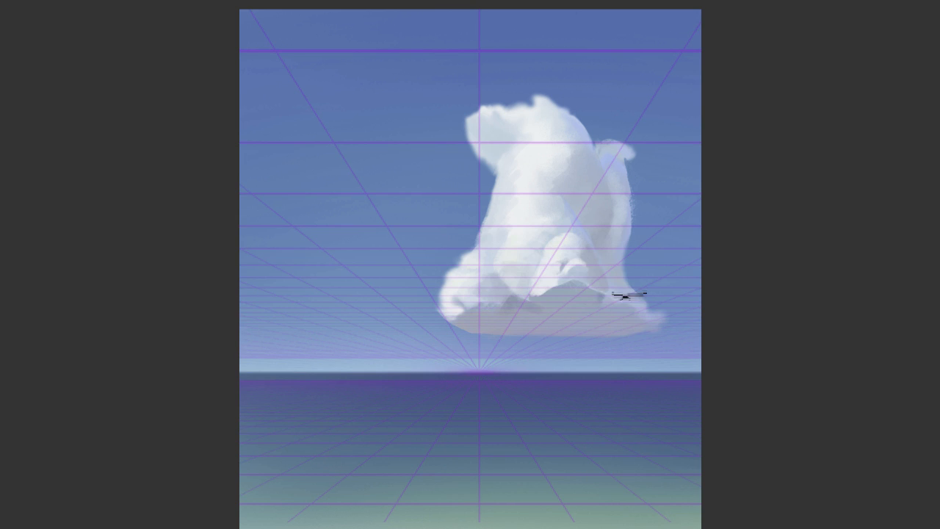
drag(228, 280, 376, 269)
right_click(314, 293)
drag(246, 252, 352, 237)
drag(250, 283, 402, 324)
drag(296, 250, 223, 263)
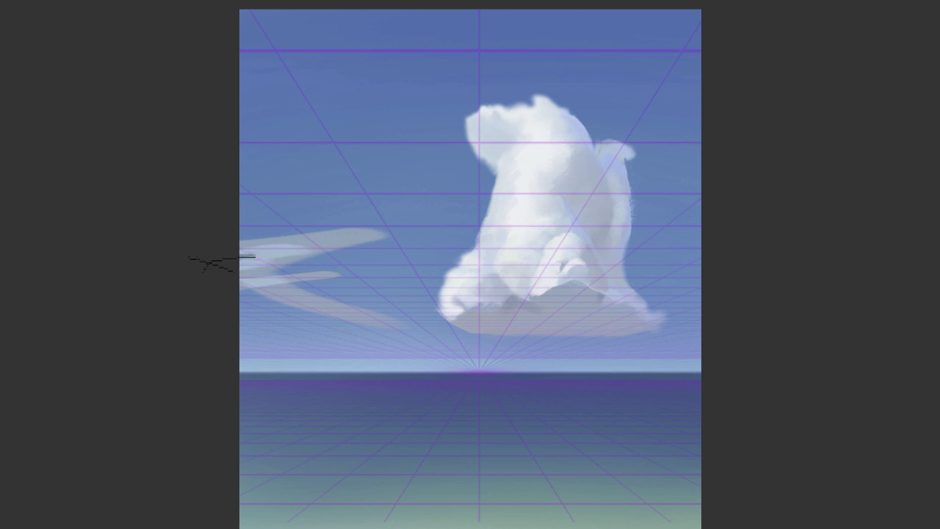
drag(282, 276, 220, 283)
mouse_move(297, 254)
mouse_down()
mouse_move(305, 312)
mouse_move(444, 334)
mouse_up()
Paint long, thin grey cloud bases across the sky just above the horizon, reducing the brush size for the farthest strip
right_click(470, 353)
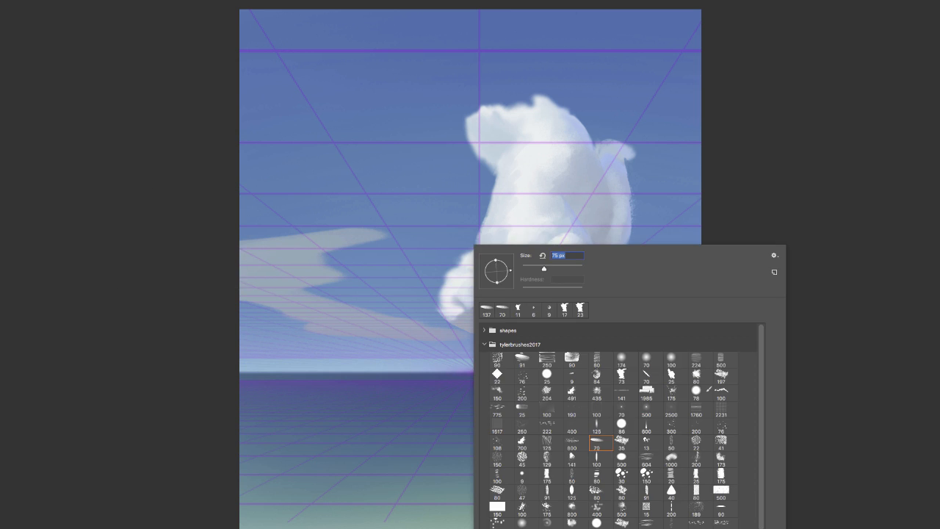
click(545, 388)
mouse_move(242, 350)
mouse_down()
mouse_move(450, 335)
mouse_move(152, 364)
mouse_move(444, 394)
mouse_move(521, 348)
mouse_move(460, 348)
mouse_move(444, 351)
mouse_move(660, 347)
mouse_move(787, 363)
mouse_move(603, 345)
mouse_up()
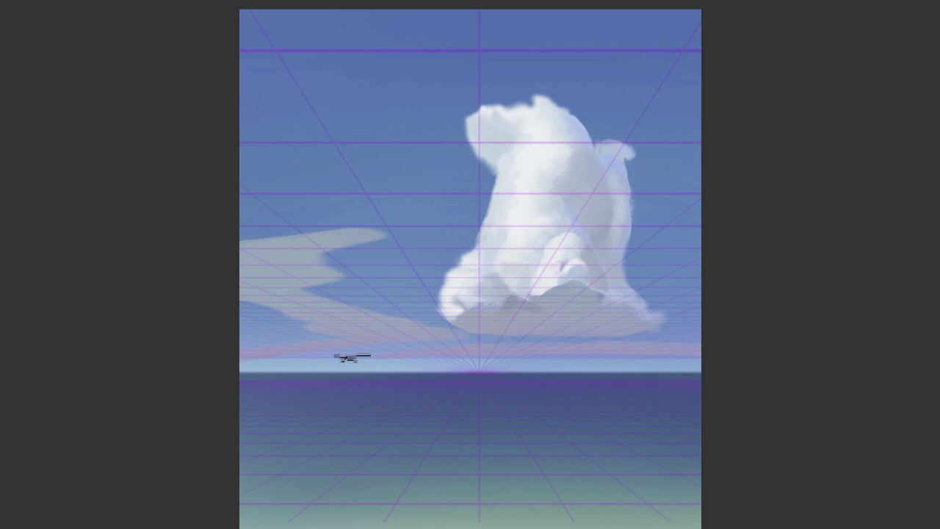
right_click(534, 352)
drag(601, 269, 587, 269)
mouse_move(332, 368)
mouse_down()
mouse_move(535, 362)
mouse_move(383, 365)
mouse_up()
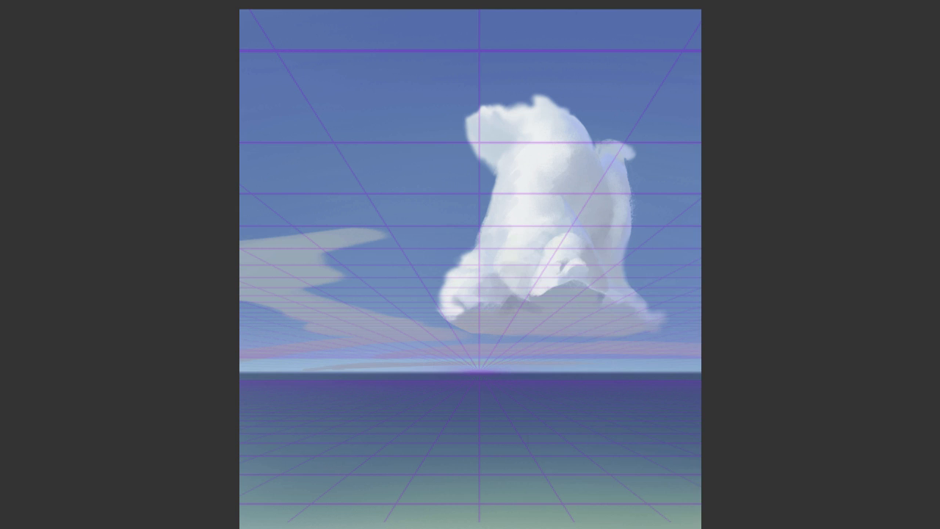
Enlarge the brush and block in a big wedge-shaped grey cloud base at the canvas's right edge
right_click(527, 353)
click(607, 269)
click(751, 217)
mouse_move(609, 260)
mouse_down()
mouse_move(811, 166)
mouse_move(645, 250)
mouse_move(625, 244)
mouse_move(683, 249)
mouse_up()
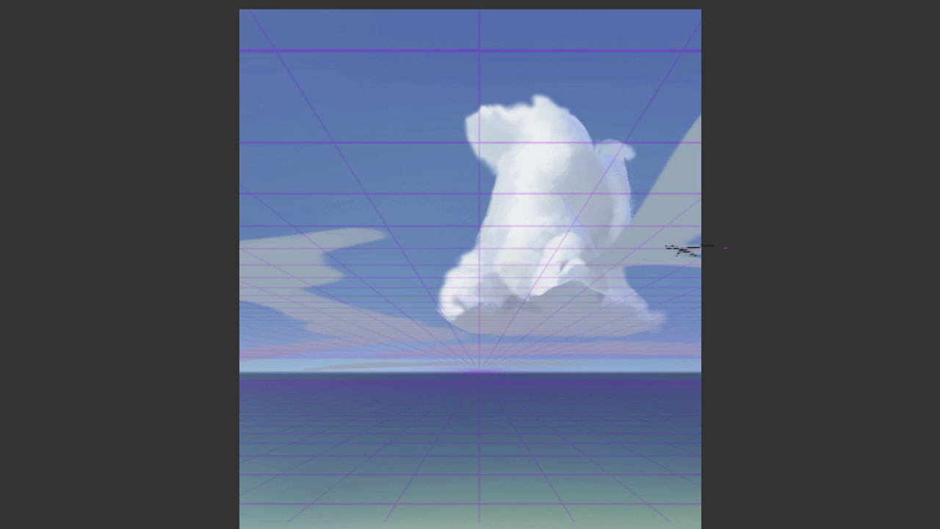
Paint a large box-like, pale blue cloud side with a rounded top above the left cloud base
right_click(683, 242)
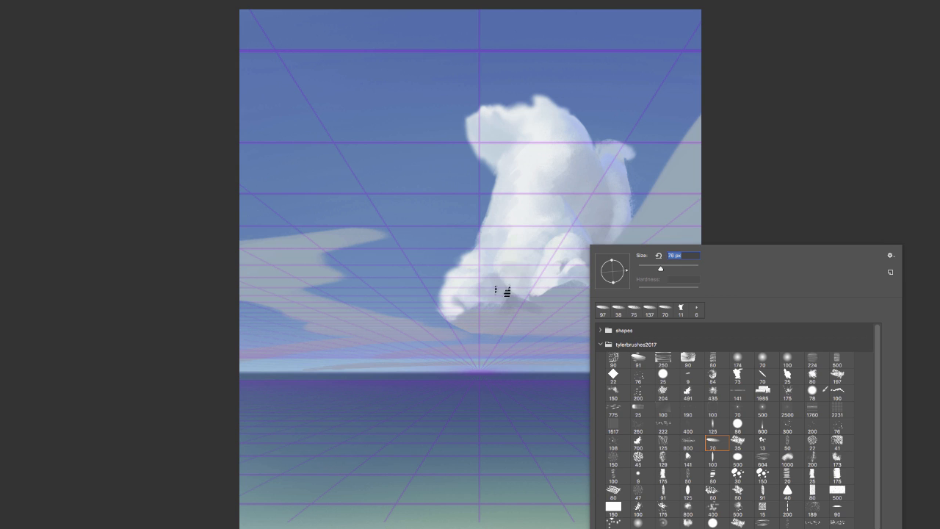
mouse_move(355, 197)
mouse_down()
mouse_move(367, 115)
mouse_move(227, 105)
mouse_up()
mouse_move(343, 124)
mouse_down()
mouse_move(345, 206)
mouse_move(338, 121)
mouse_move(213, 132)
mouse_move(291, 224)
mouse_move(341, 222)
mouse_move(327, 189)
mouse_move(298, 172)
mouse_move(283, 99)
mouse_move(247, 228)
mouse_up()
right_click(387, 180)
drag(472, 203, 463, 203)
key(Return)
mouse_move(361, 114)
mouse_down()
mouse_move(335, 198)
mouse_move(273, 141)
mouse_move(327, 165)
mouse_move(361, 225)
mouse_up()
Paint pale lavender side planes on the receding middle-left cloud and the low cloud at the left edge
right_click(402, 194)
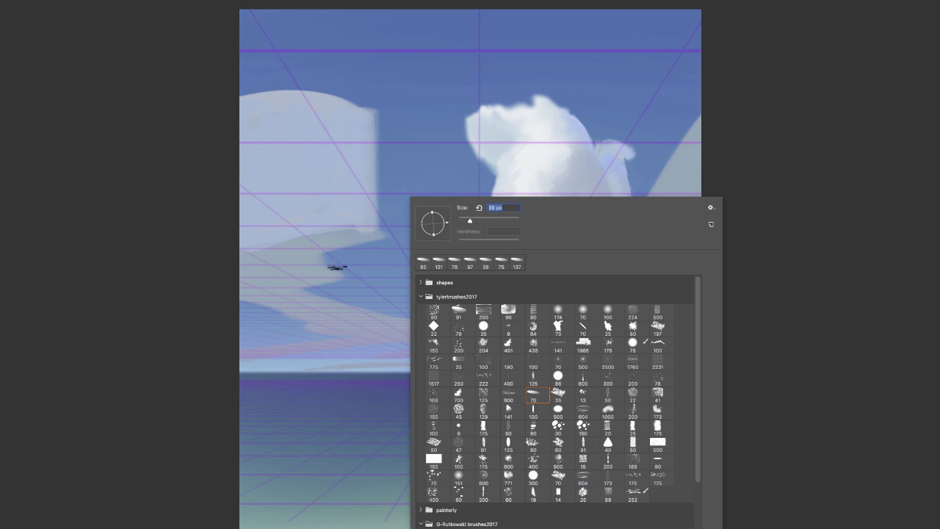
key(Return)
drag(336, 267, 328, 252)
mouse_move(417, 303)
mouse_down()
mouse_move(449, 329)
mouse_move(358, 248)
mouse_move(375, 271)
mouse_move(361, 264)
mouse_move(354, 282)
mouse_move(349, 268)
mouse_move(315, 289)
mouse_move(437, 325)
mouse_move(340, 294)
mouse_up()
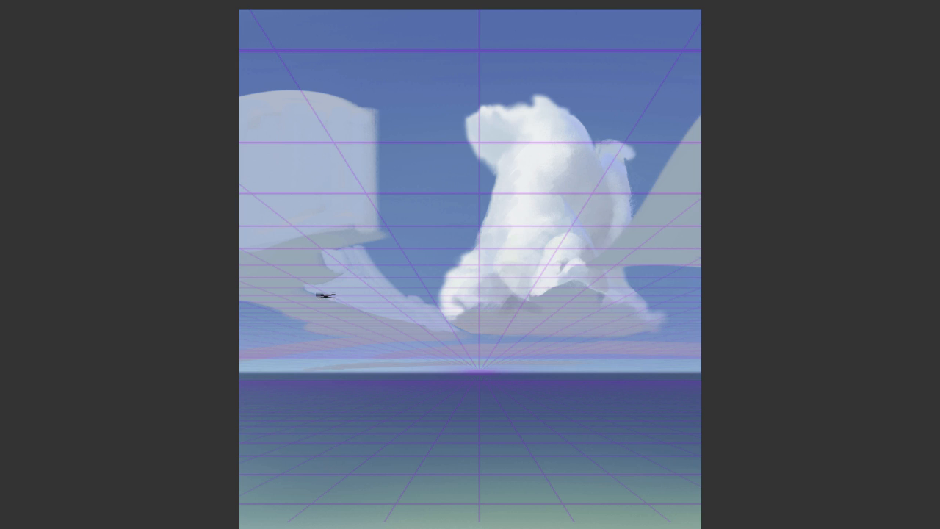
right_click(326, 295)
mouse_move(300, 330)
mouse_down()
mouse_move(344, 334)
mouse_move(244, 350)
mouse_move(334, 338)
mouse_move(301, 335)
mouse_move(273, 349)
mouse_up()
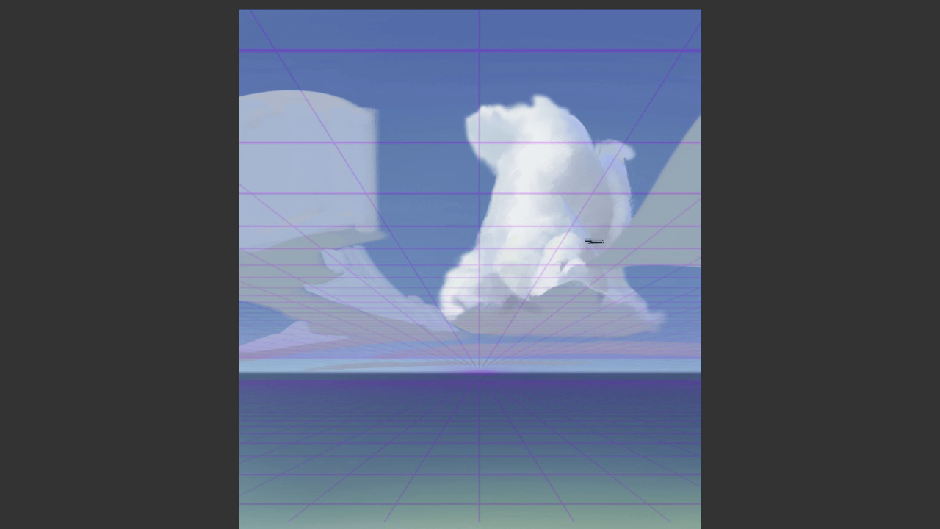
Build a towering pale blue cloud side above the right cloud base, up to the canvas's upper edge
mouse_move(592, 260)
mouse_down()
mouse_move(625, 168)
mouse_move(700, 94)
mouse_move(621, 208)
mouse_up()
mouse_move(602, 243)
mouse_down()
mouse_move(614, 134)
mouse_move(629, 147)
mouse_up()
right_click(643, 120)
click(720, 145)
mouse_move(700, 56)
mouse_down()
mouse_move(637, 147)
mouse_move(640, 69)
mouse_move(672, 99)
mouse_up()
Paint pale side planes on the long cloud above the horizon with a smaller brush, and hide the perspective grid
right_click(648, 346)
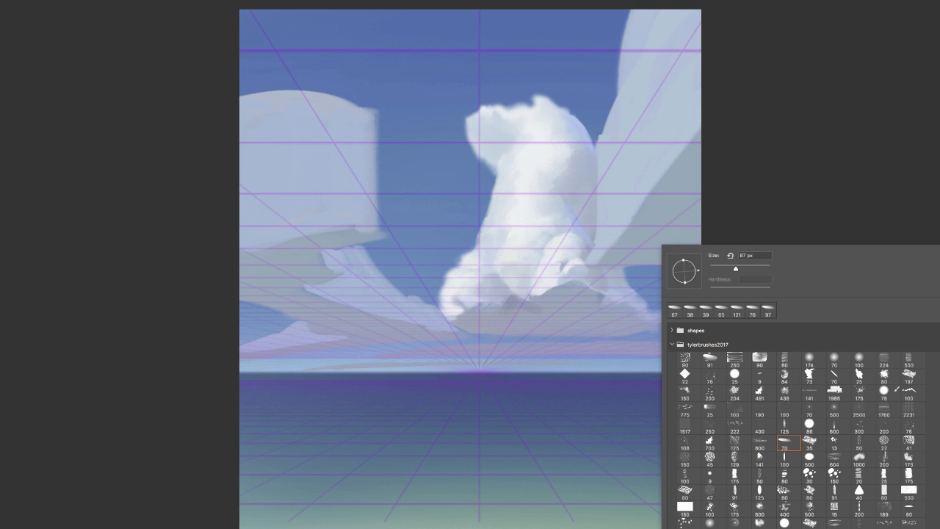
click(726, 268)
mouse_move(384, 354)
mouse_down()
mouse_move(444, 345)
mouse_move(415, 347)
mouse_move(455, 333)
mouse_move(427, 346)
mouse_move(579, 334)
mouse_up()
key(ctrl+h)
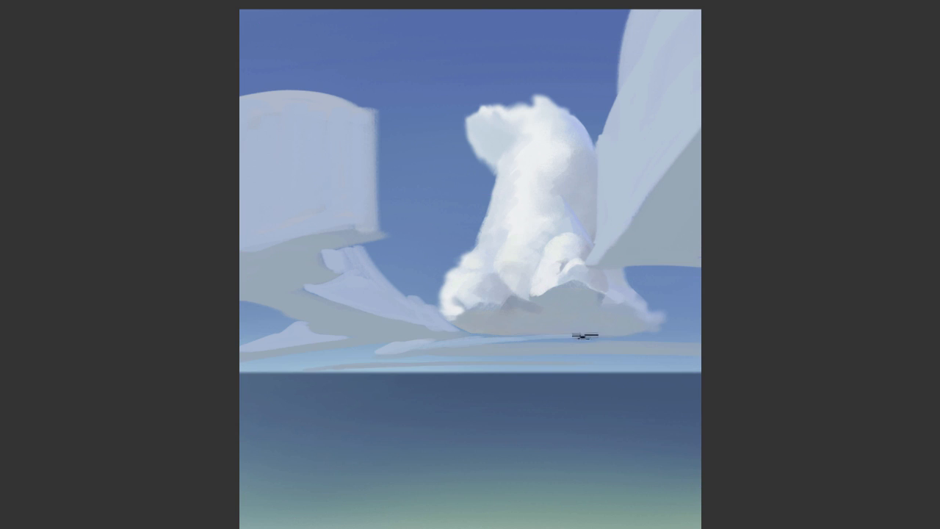
click(524, 336)
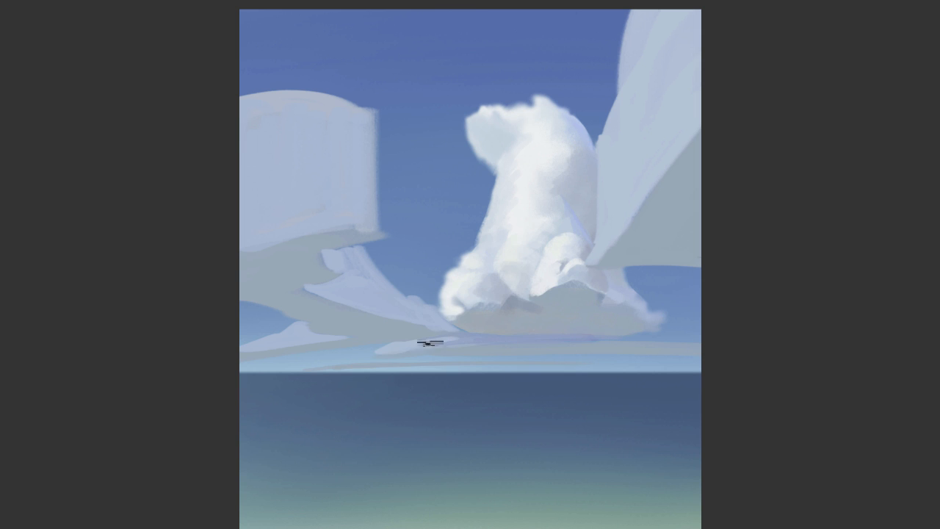
drag(397, 350, 485, 338)
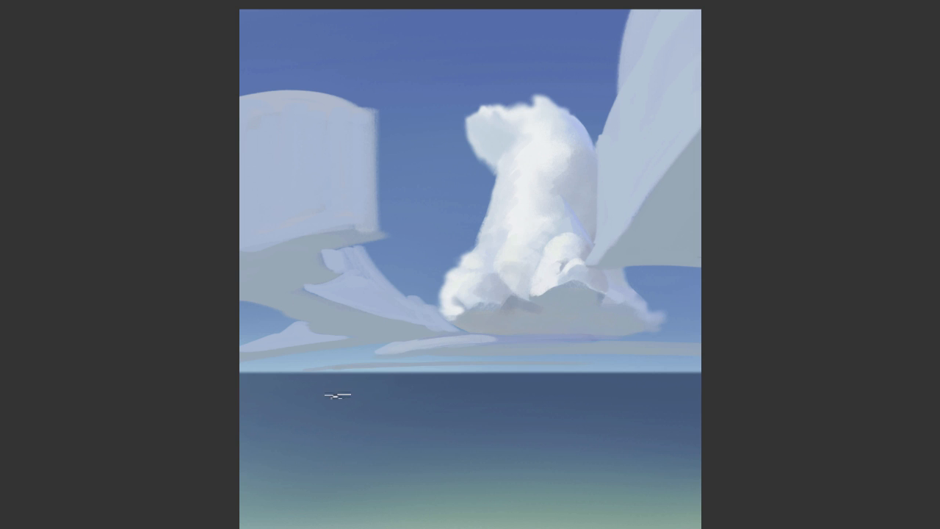
Paint two tiny boxy clouds on the horizon below the left cloud bank
drag(357, 365, 430, 366)
right_click(366, 257)
drag(310, 357, 357, 363)
right_click(426, 256)
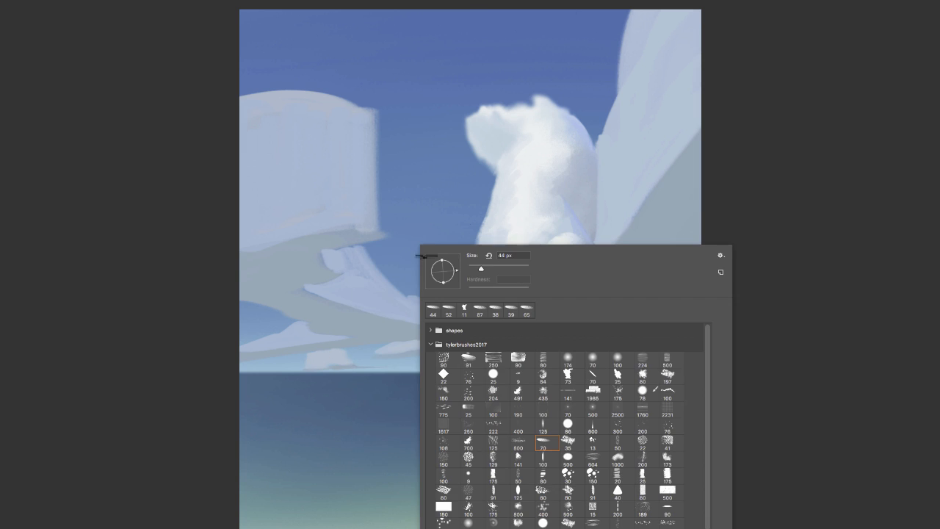
click(371, 367)
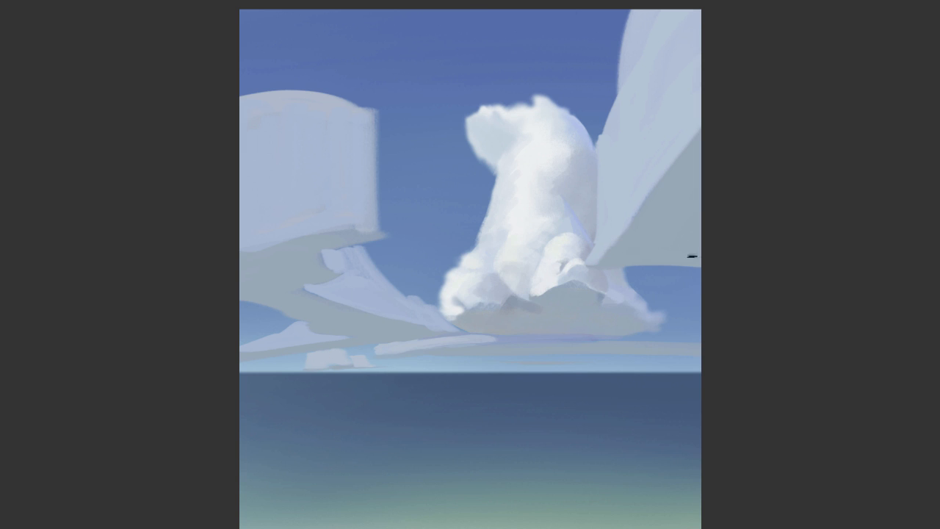
Paint a small pale cloud at the canvas's right edge, just below the towering cloud's base
drag(649, 305, 701, 295)
right_click(757, 284)
click(787, 444)
mouse_move(696, 338)
mouse_down()
mouse_move(699, 307)
mouse_move(690, 338)
mouse_up()
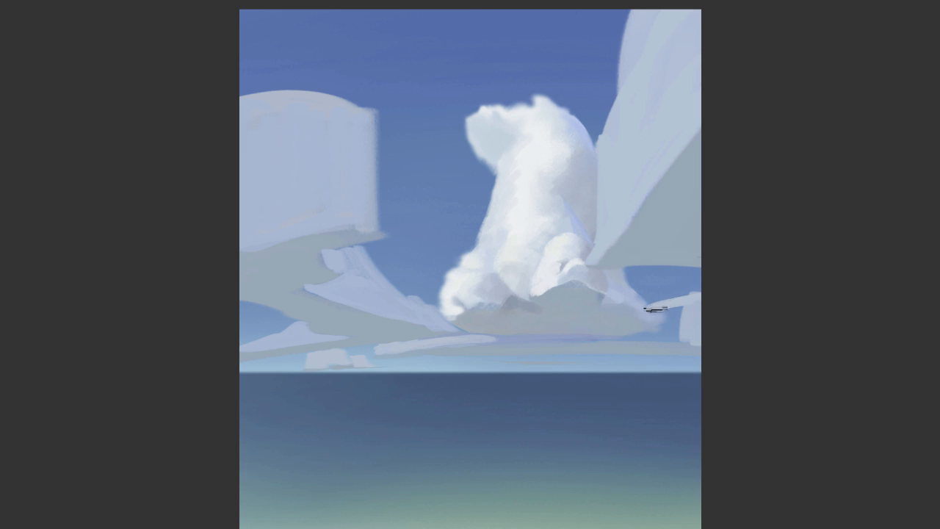
mouse_move(655, 309)
mouse_down()
mouse_move(663, 336)
mouse_move(683, 322)
mouse_move(678, 340)
mouse_move(641, 337)
mouse_move(713, 344)
mouse_up()
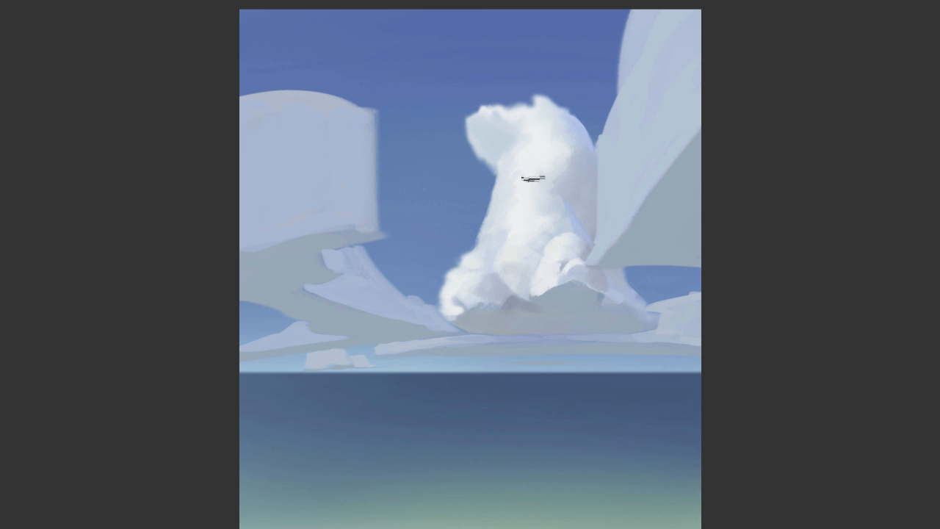
Paint near-white key light down the left side of the towering right cloud
mouse_move(636, 16)
mouse_down()
mouse_move(622, 94)
mouse_move(628, 118)
mouse_up()
key(ctrl+z)
mouse_move(675, 13)
mouse_down()
mouse_move(644, 70)
mouse_move(633, 141)
mouse_up()
right_click(641, 45)
mouse_move(620, 91)
mouse_down()
mouse_move(604, 150)
mouse_move(603, 232)
mouse_up()
drag(603, 198, 593, 260)
mouse_move(601, 258)
mouse_down()
mouse_move(606, 225)
mouse_move(631, 210)
mouse_move(607, 234)
mouse_move(622, 232)
mouse_move(615, 200)
mouse_up()
alt+click(609, 216)
Break up the towering right cloud's lit side with vertical tonal strokes and reshape its lower edge over the grey base
mouse_move(616, 211)
mouse_down()
mouse_move(618, 142)
mouse_move(624, 218)
mouse_up()
alt+click(617, 142)
drag(628, 156, 629, 202)
mouse_move(648, 102)
mouse_down()
mouse_move(649, 178)
mouse_move(647, 169)
mouse_up()
drag(659, 43, 653, 117)
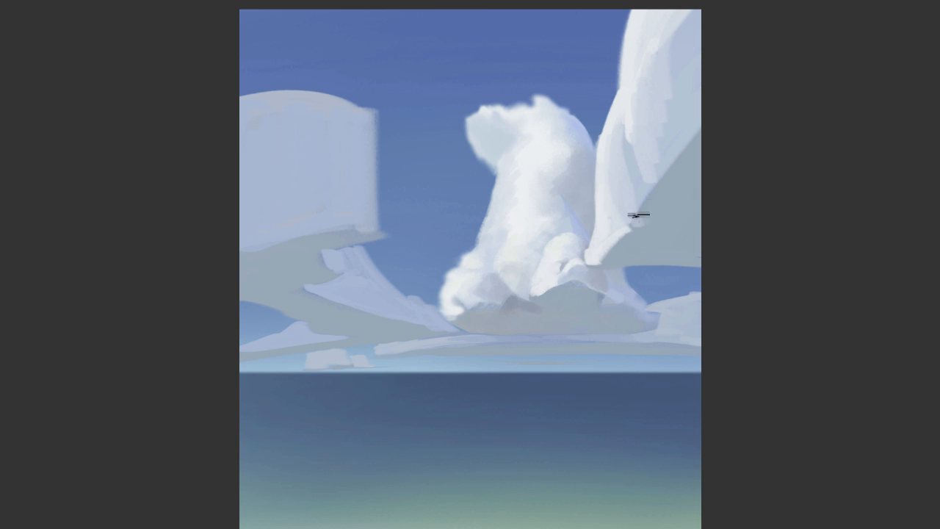
mouse_move(645, 189)
mouse_down()
mouse_move(637, 234)
mouse_move(618, 232)
mouse_move(598, 264)
mouse_up()
alt+click(638, 234)
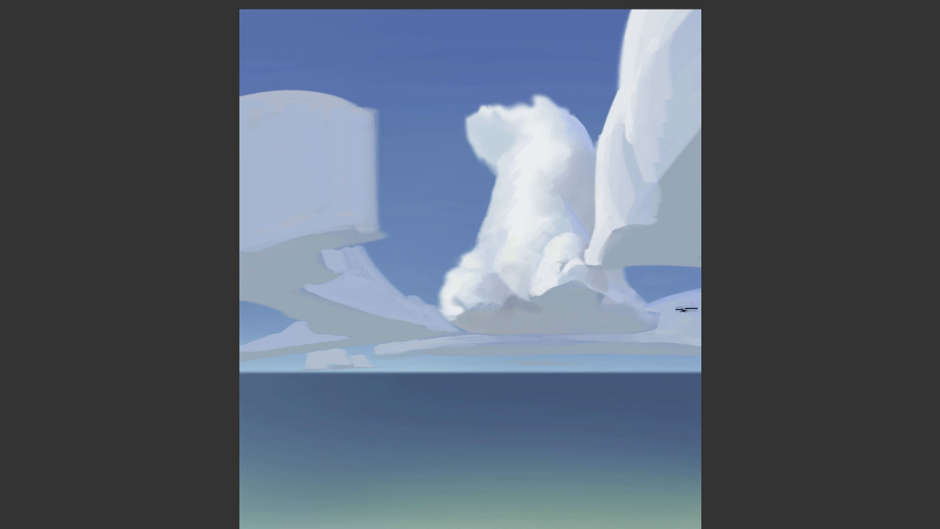
Shade the small cloud at the right edge with pale lavender and add a white highlight to its upper left
mouse_move(687, 298)
mouse_down()
mouse_move(667, 299)
mouse_move(663, 317)
mouse_move(671, 318)
mouse_up()
right_click(740, 256)
click(767, 196)
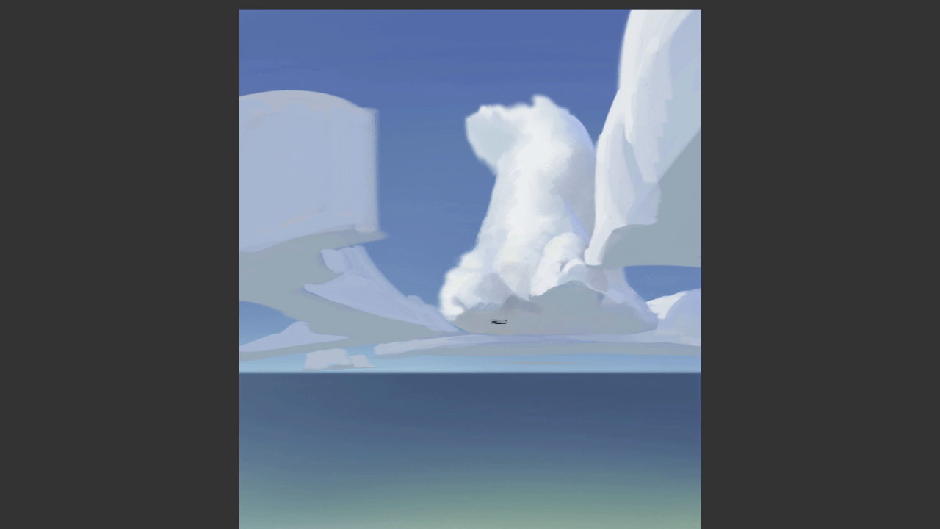
Add a thin white cloud on the horizon below the large cloud, and highlight the tiny boxy clouds
alt+click(545, 357)
drag(545, 357, 569, 361)
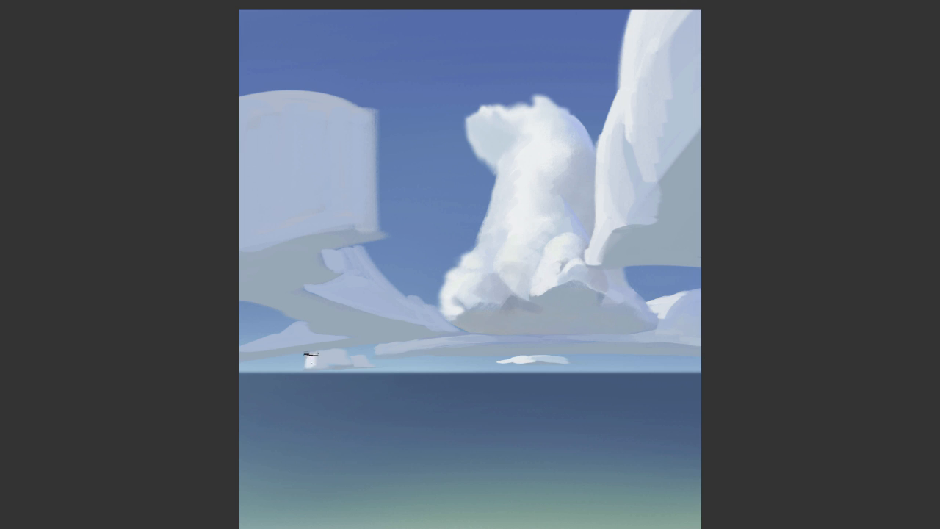
drag(311, 354, 328, 354)
right_click(464, 210)
drag(461, 268, 457, 268)
click(327, 367)
Paint white highlights along the peak and left slope of the low cloud at the left edge
right_click(380, 222)
drag(357, 269, 367, 269)
drag(268, 343, 239, 357)
alt+click(267, 345)
right_click(418, 222)
drag(404, 269, 400, 268)
click(307, 324)
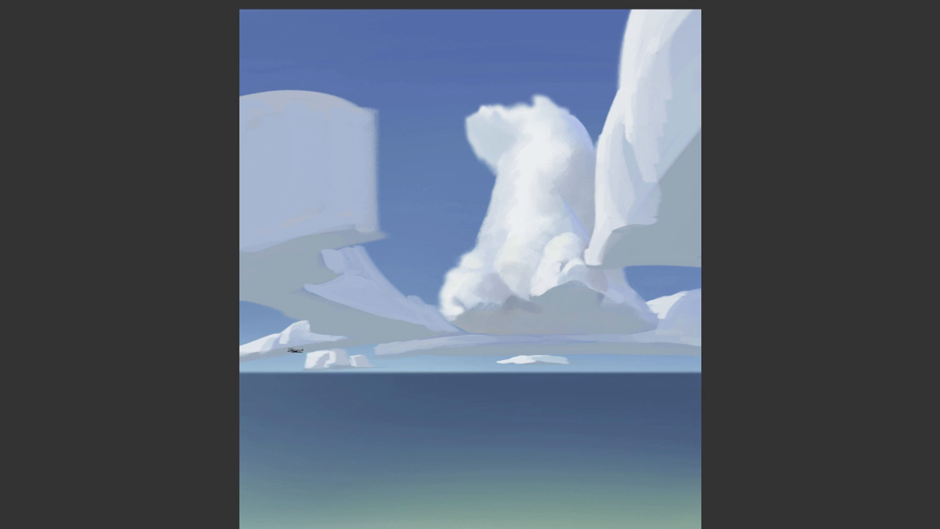
Paint light bluish tones down the side of the receding middle-left cloud to give it form
mouse_move(361, 249)
mouse_down()
mouse_move(390, 246)
mouse_move(385, 280)
mouse_move(336, 258)
mouse_up()
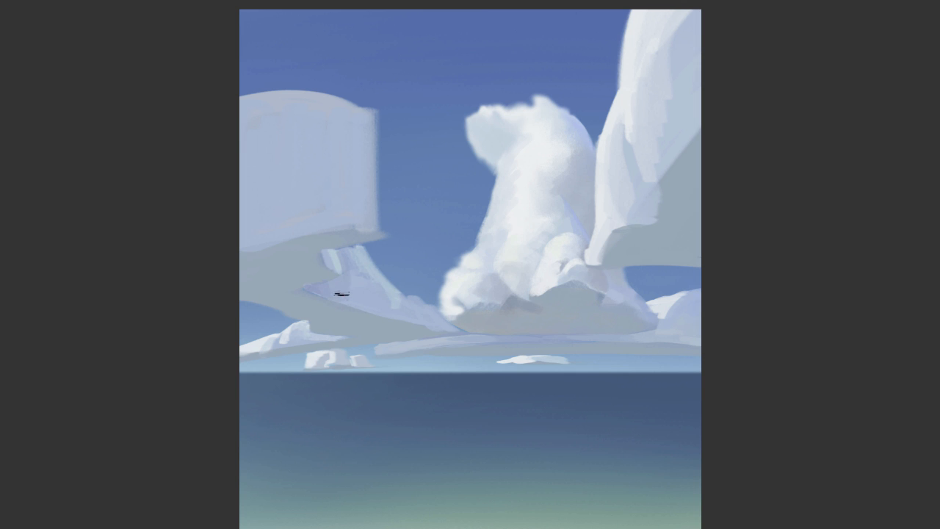
drag(348, 247, 356, 297)
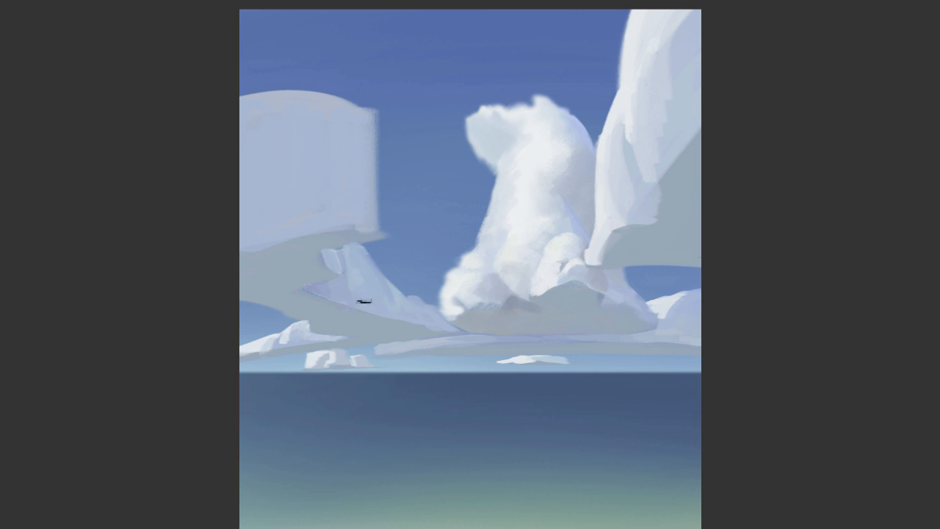
alt+click(349, 309)
right_click(460, 237)
drag(519, 262, 514, 262)
key(Return)
Brighten the peak and right slope of the middle-left cloud with white key light, adjusting the brush size between strokes
right_click(373, 196)
drag(428, 220, 434, 220)
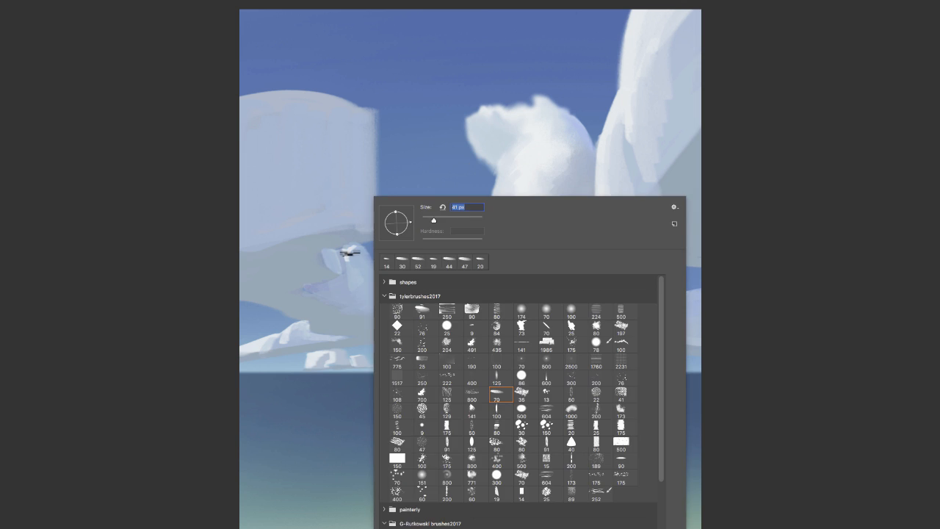
mouse_move(350, 253)
mouse_down()
mouse_move(360, 278)
mouse_move(383, 286)
mouse_up()
right_click(368, 180)
key(Return)
alt+click(344, 241)
right_click(462, 236)
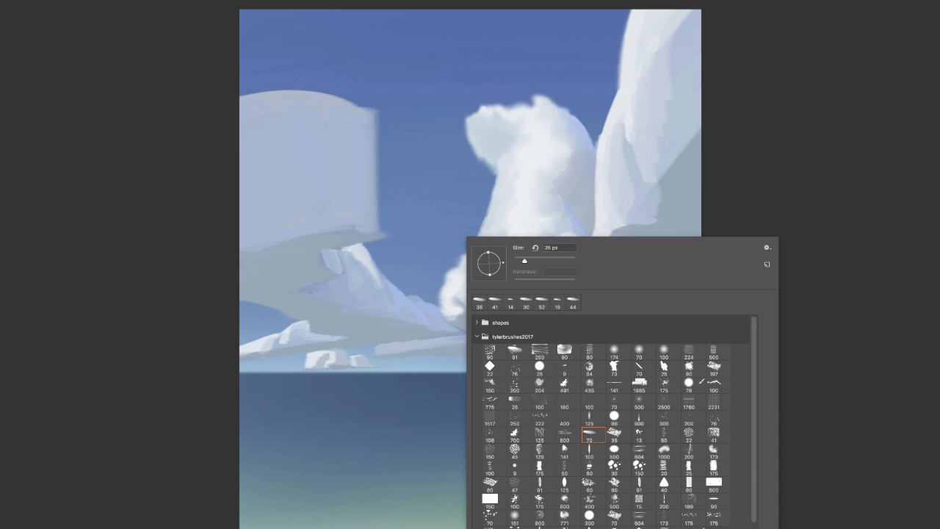
key(Return)
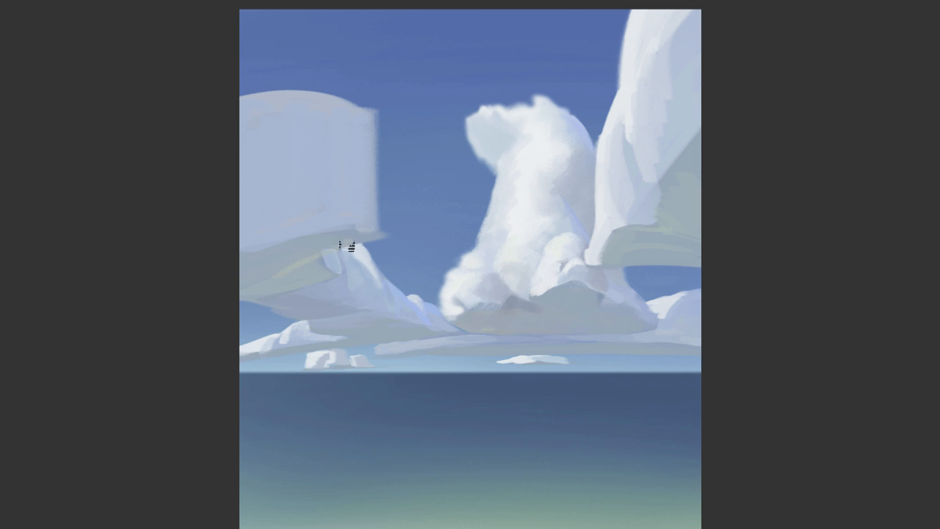
Sample the white of the central cloud and paint key light across the top and upper folds of the large left cloud
alt+click(525, 147)
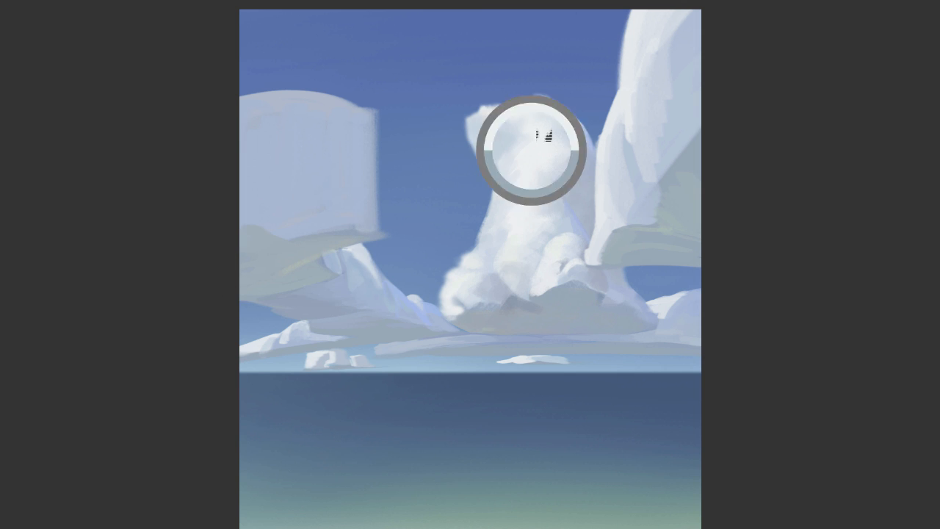
mouse_move(242, 93)
mouse_down()
mouse_move(334, 109)
mouse_move(365, 141)
mouse_move(344, 152)
mouse_move(350, 184)
mouse_up()
drag(242, 111, 278, 154)
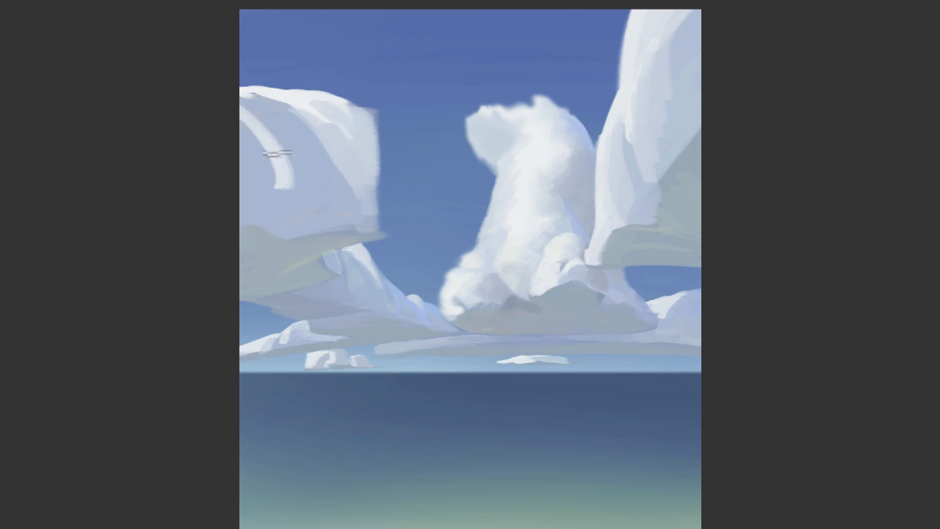
Blend curved light strokes down the left portion of the large left cloud to suggest rounded folds
right_click(291, 164)
drag(269, 190, 269, 176)
mouse_move(246, 125)
mouse_down()
mouse_move(253, 173)
mouse_move(263, 160)
mouse_move(280, 183)
mouse_up()
alt+click(361, 220)
drag(266, 141, 289, 190)
drag(247, 150, 267, 182)
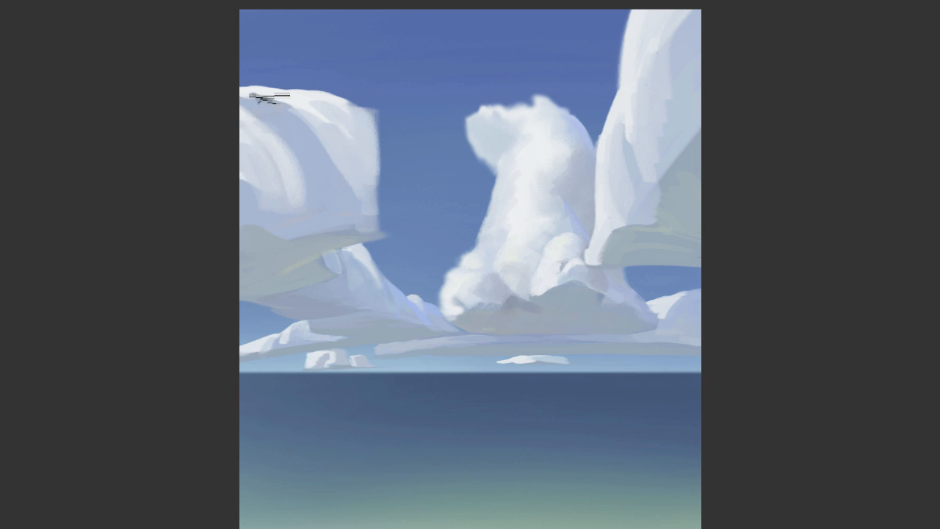
Add soft fold highlights over the large left cloud's crest and down its right edge, resizing the brush between strokes
drag(264, 98, 322, 151)
drag(265, 119, 284, 116)
right_click(317, 96)
click(392, 125)
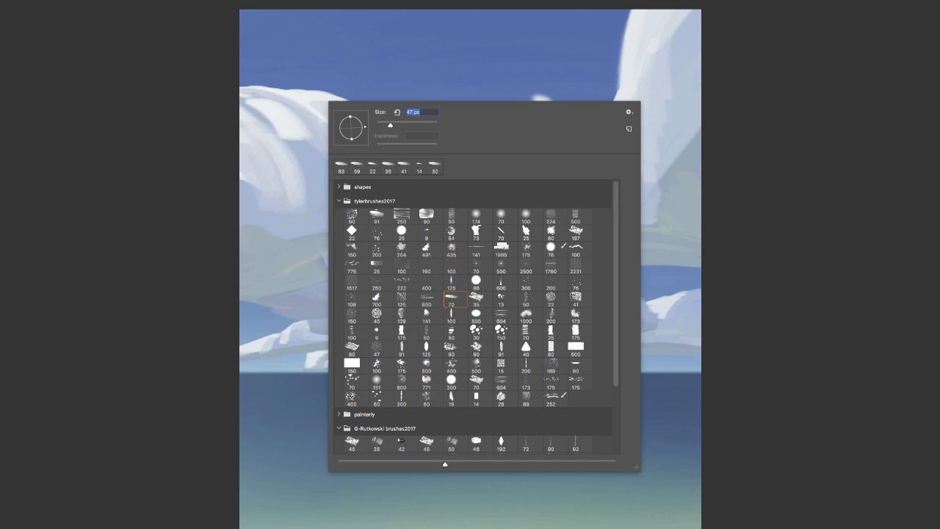
key(Return)
key(ctrl+z)
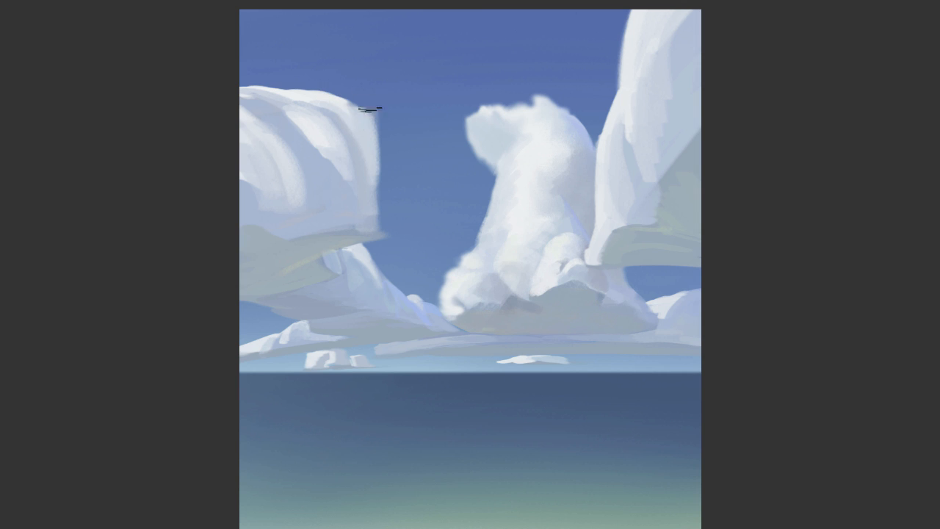
drag(369, 109, 379, 229)
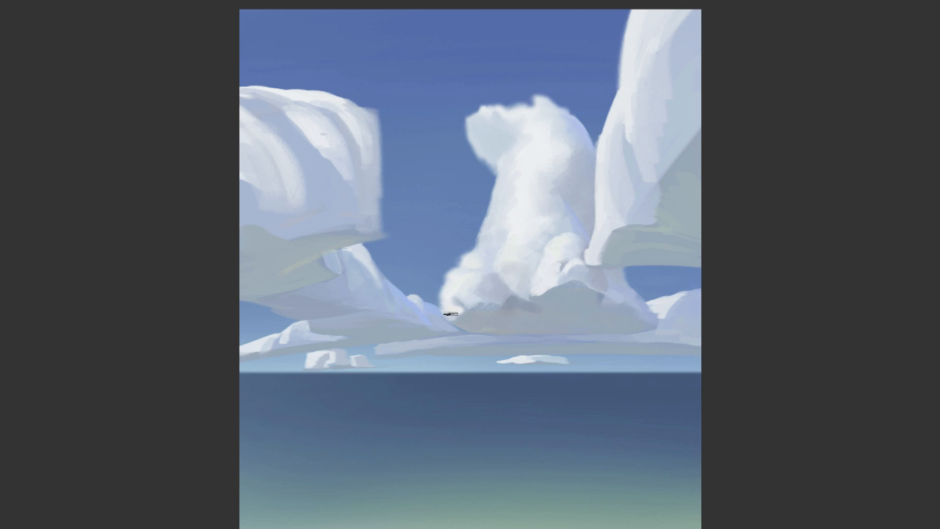
Highlight the left end of the long low cloud and paint thin white cloud streaks just above the horizon
drag(414, 348, 430, 347)
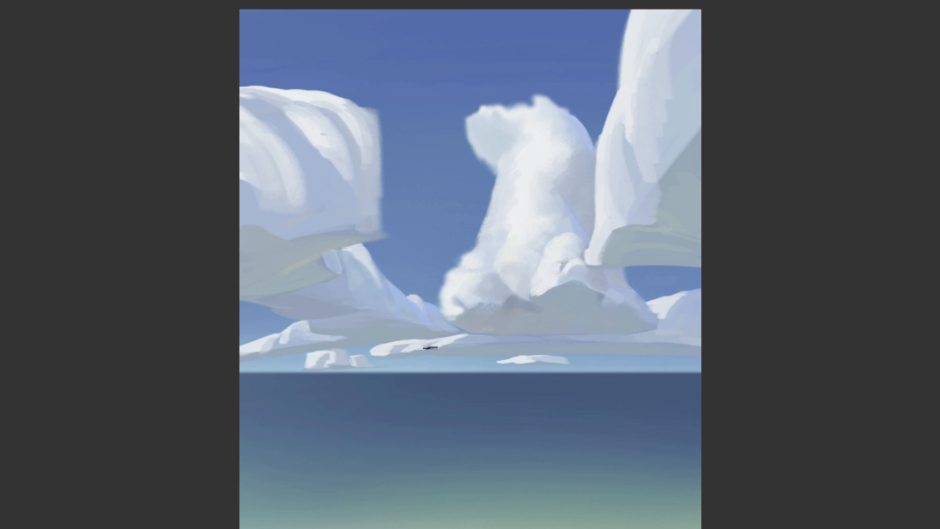
drag(301, 362, 906, 368)
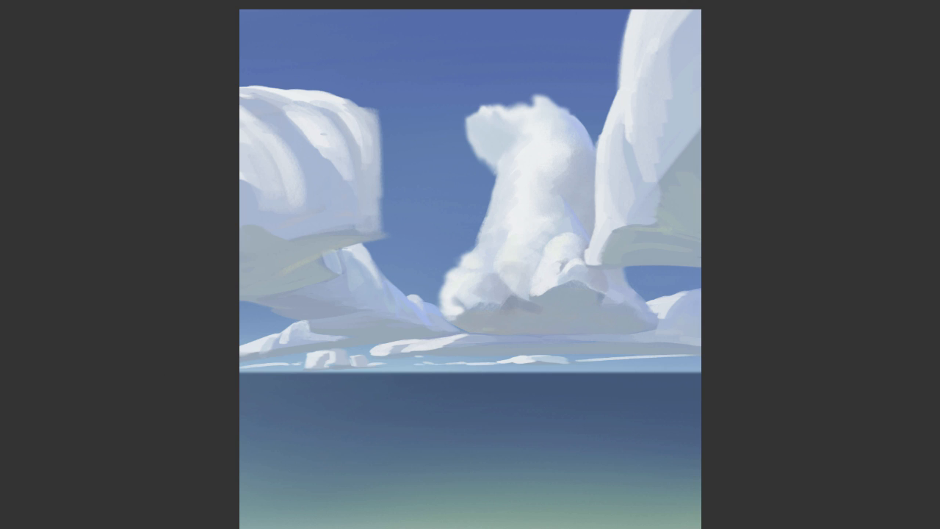
Paint dark blue bands across the water just below the horizon, adjusting the brush between strokes
right_click(561, 445)
mouse_move(626, 269)
mouse_down()
mouse_move(655, 269)
mouse_move(638, 268)
mouse_up()
mouse_move(469, 390)
mouse_down()
mouse_move(239, 397)
mouse_move(724, 390)
mouse_up()
right_click(608, 389)
click(794, 218)
mouse_move(497, 387)
mouse_down()
mouse_move(446, 384)
mouse_move(609, 384)
mouse_up()
alt+click(475, 385)
drag(452, 382, 547, 378)
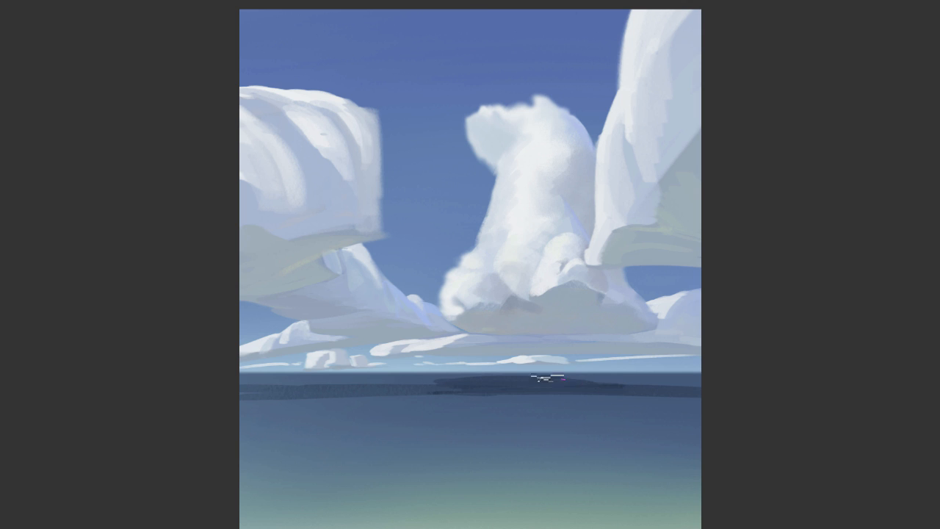
Darken the right part of the horizon with a thin stroke, resizing the brush and undoing misplaced strokes
mouse_move(707, 372)
mouse_down()
mouse_move(609, 375)
mouse_move(823, 369)
mouse_up()
key(ctrl+z)
right_click(588, 367)
click(648, 269)
key(Return)
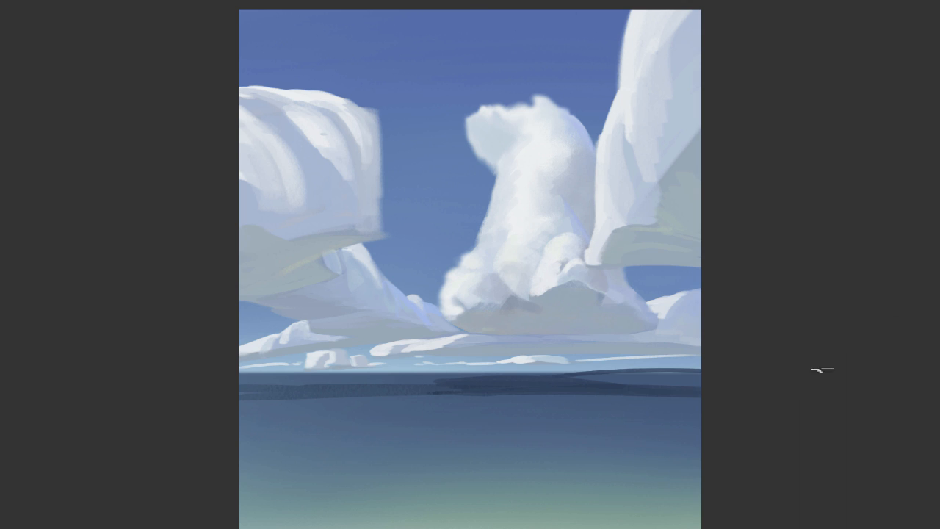
key(ctrl+z)
drag(568, 373, 734, 371)
key(ctrl+z)
drag(569, 376, 702, 374)
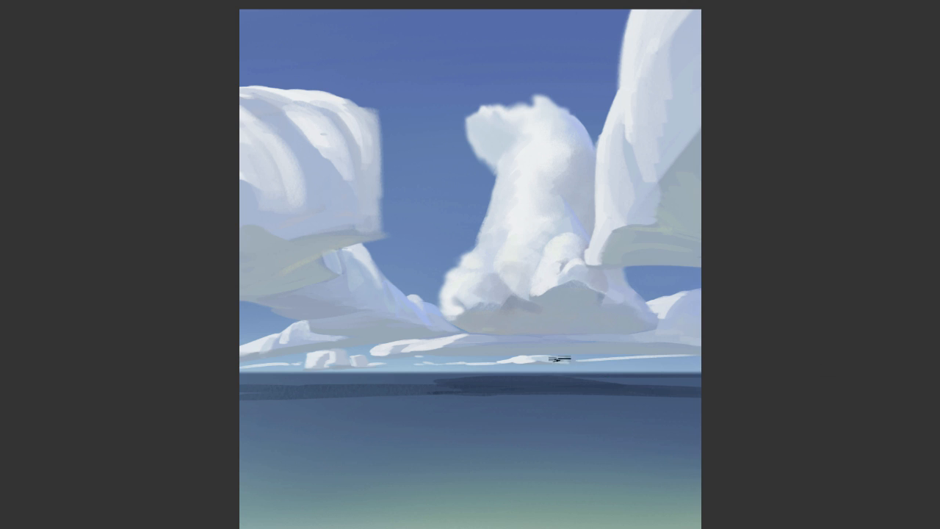
Resize the brush and paint a thin stroke along the left part of the horizon
right_click(579, 348)
click(634, 269)
key(Return)
drag(313, 374, 404, 375)
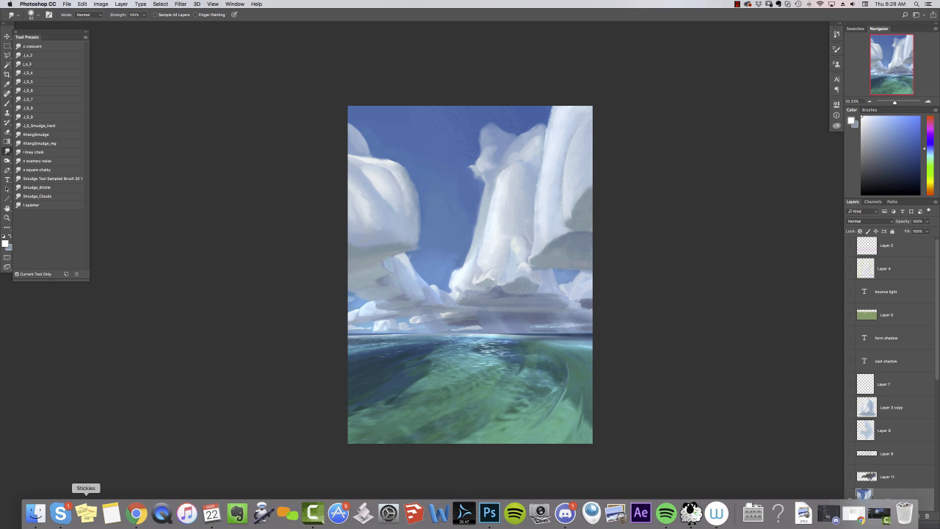
Outline a canoe hull on the water with the Lasso on a new layer and start filling it with dark brown
click(8, 55)
key(super+plus)
click(916, 516)
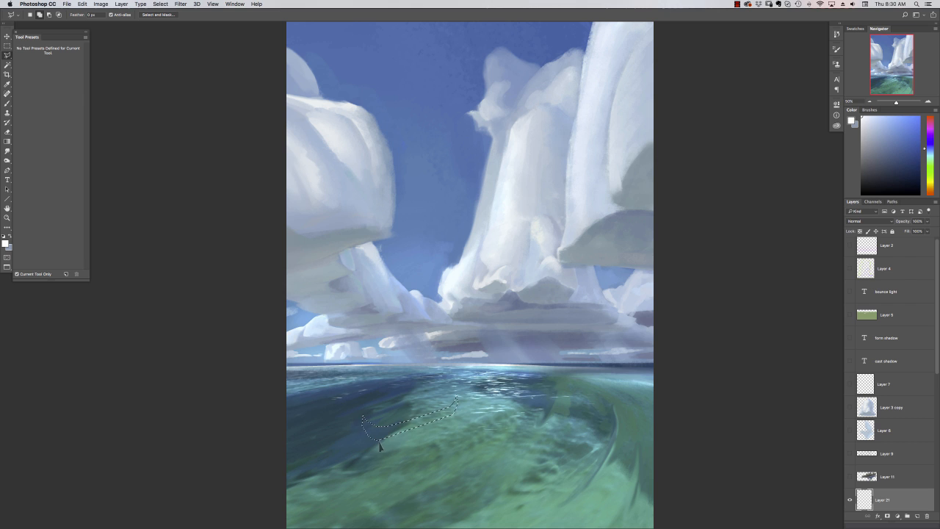
click(8, 104)
click(931, 193)
click(898, 172)
drag(460, 402, 451, 404)
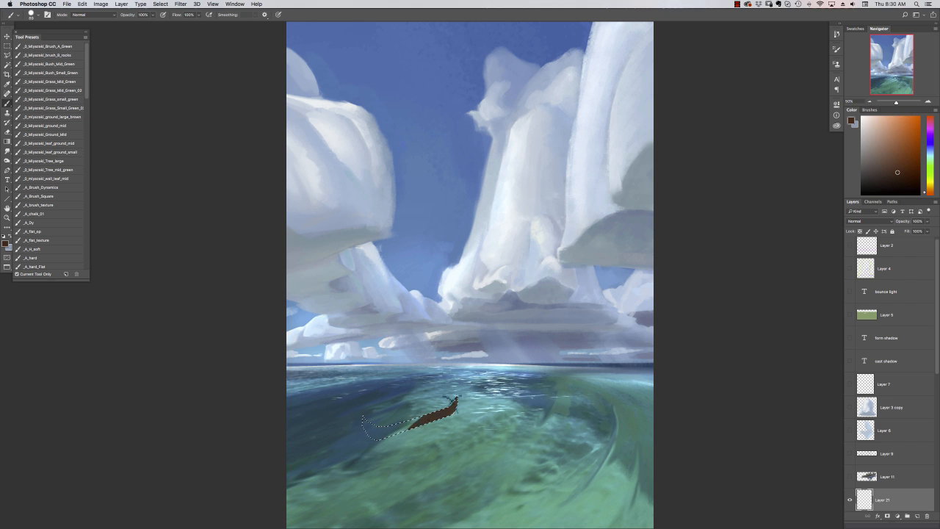
Shade the selected canoe hull with a lighter orange-brown and switch to a hard round brush
click(905, 150)
right_click(454, 392)
click(426, 377)
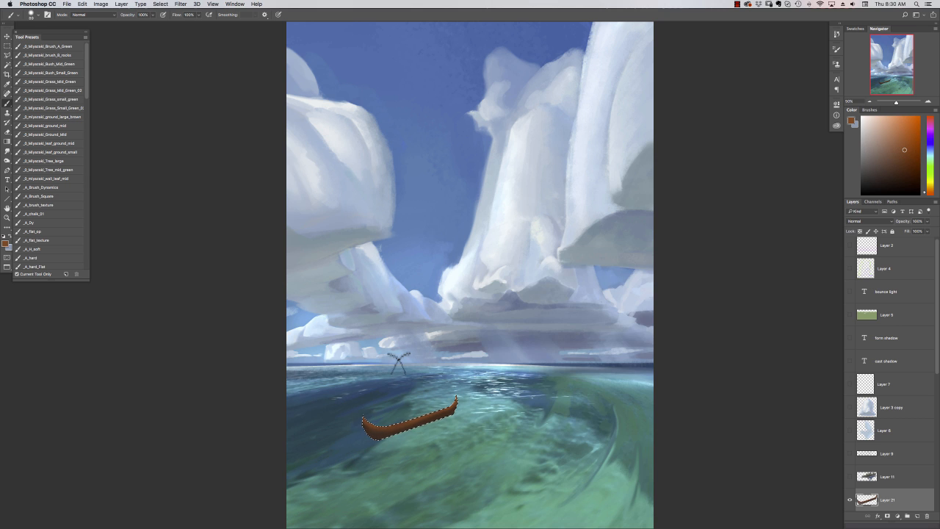
right_click(418, 317)
click(543, 267)
click(455, 389)
right_click(439, 404)
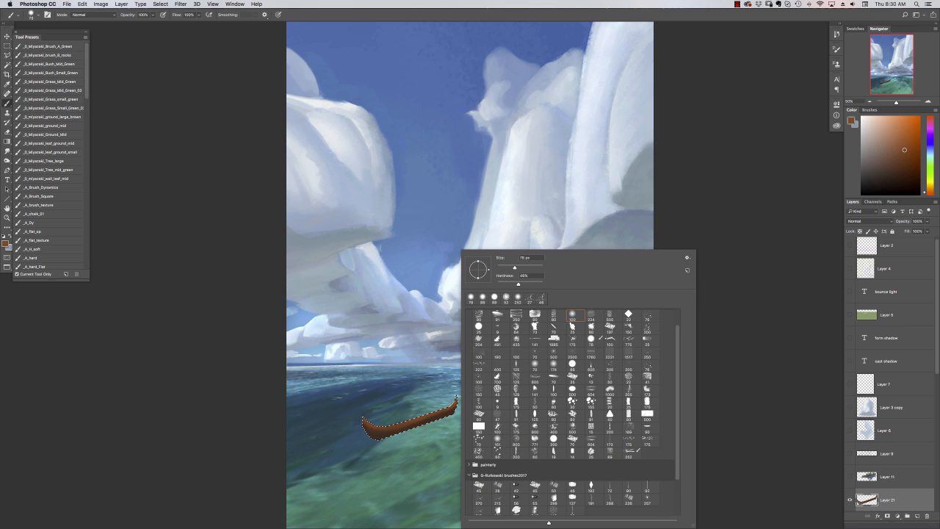
click(482, 323)
alt+click(387, 463)
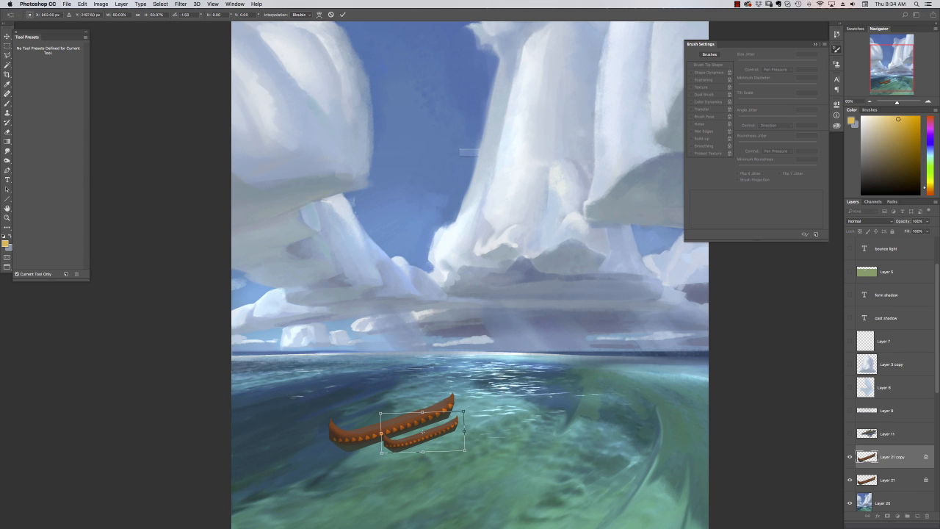
Place the smaller canoe copy in front of the main hull and skew it to match the perspective
key(v)
key(Return)
click(82, 3)
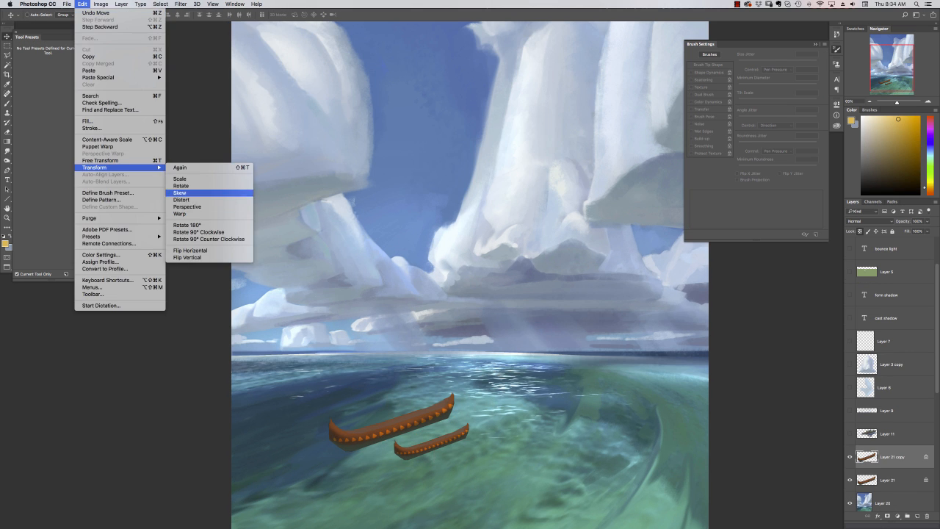
click(202, 192)
click(7, 36)
click(542, 173)
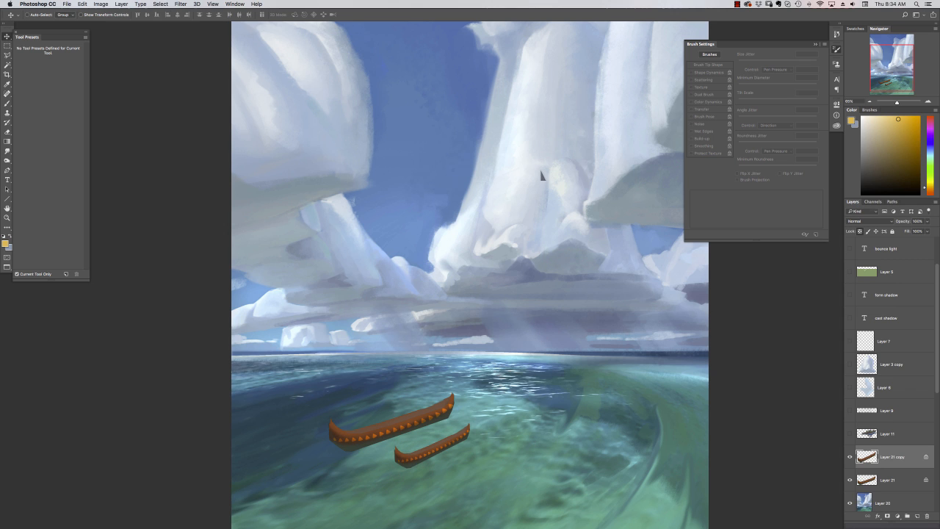
Duplicate the small canoe layer and move the duplicate below the main hull's layer
click(121, 4)
click(138, 33)
click(396, 170)
drag(894, 459, 892, 502)
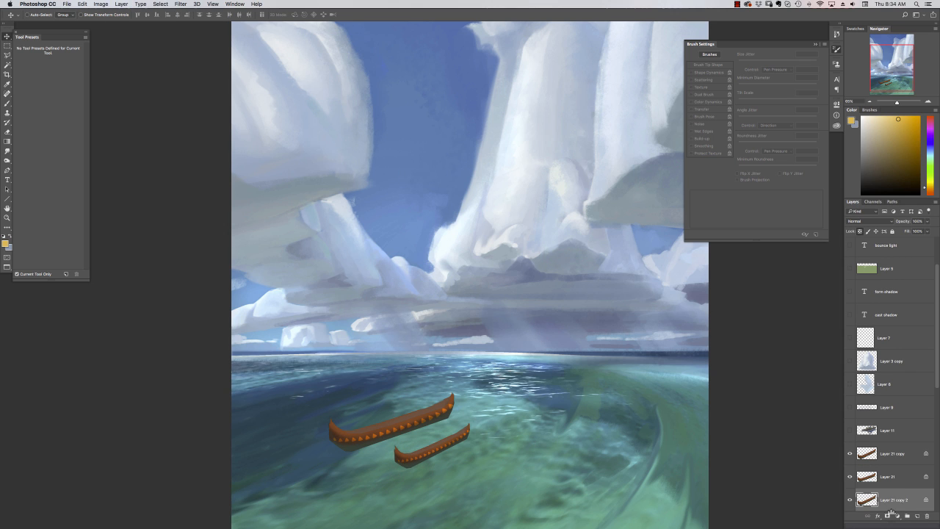
Move the duplicated small canoe behind the main hull and skew it to fit the perspective
drag(423, 424, 383, 421)
click(82, 4)
mouse_move(94, 167)
click(181, 193)
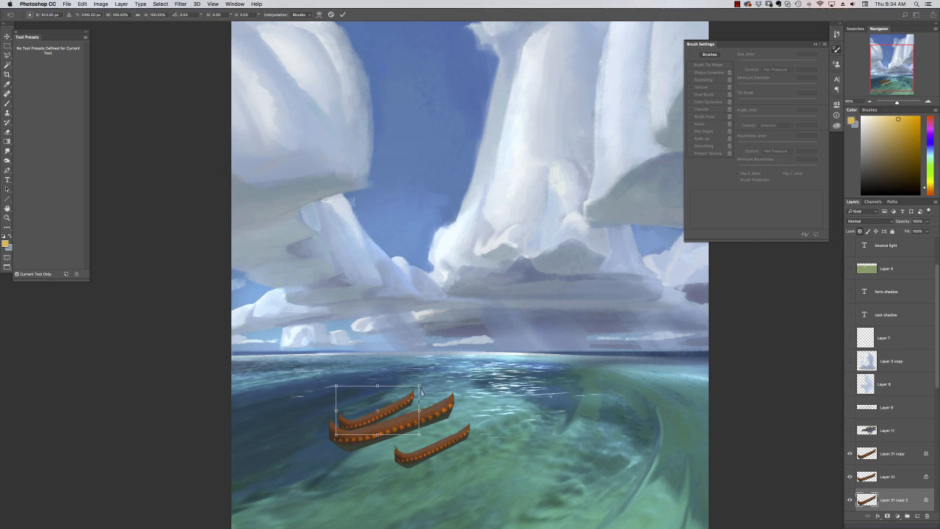
drag(422, 387, 421, 393)
drag(336, 435, 337, 432)
click(7, 36)
click(543, 173)
Reposition and scale down the rear canoe behind the main hull, and merge the canoe layers
mouse_move(388, 418)
mouse_down()
mouse_move(410, 397)
mouse_move(372, 422)
mouse_up()
key(super+t)
key(v)
key(Return)
click(894, 454)
key(super+e)
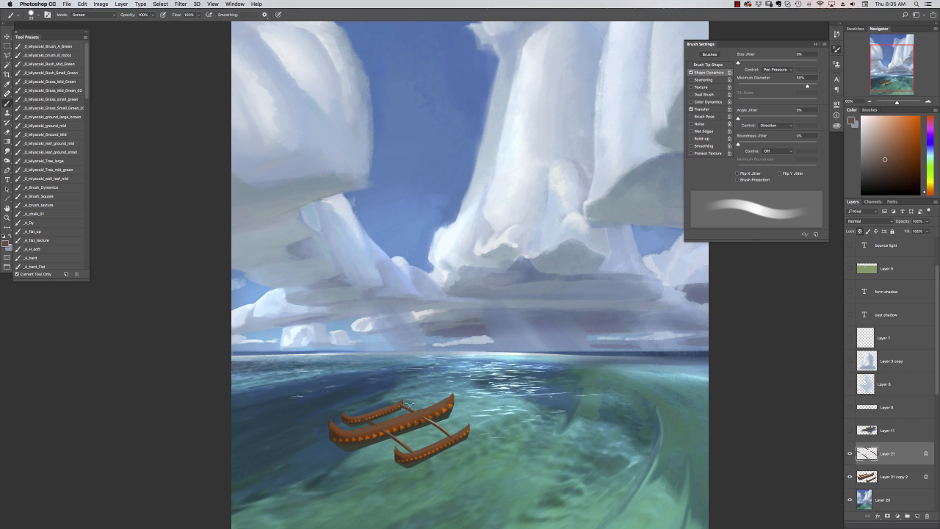
Paint a tall brown mast rising from the main hull with a triangular brush in Normal mode
right_click(451, 362)
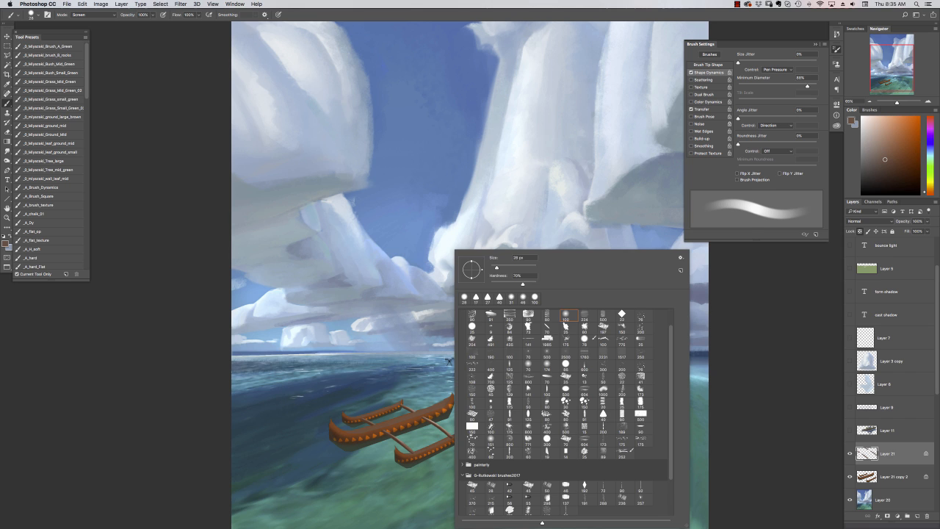
click(487, 297)
click(93, 15)
click(83, 6)
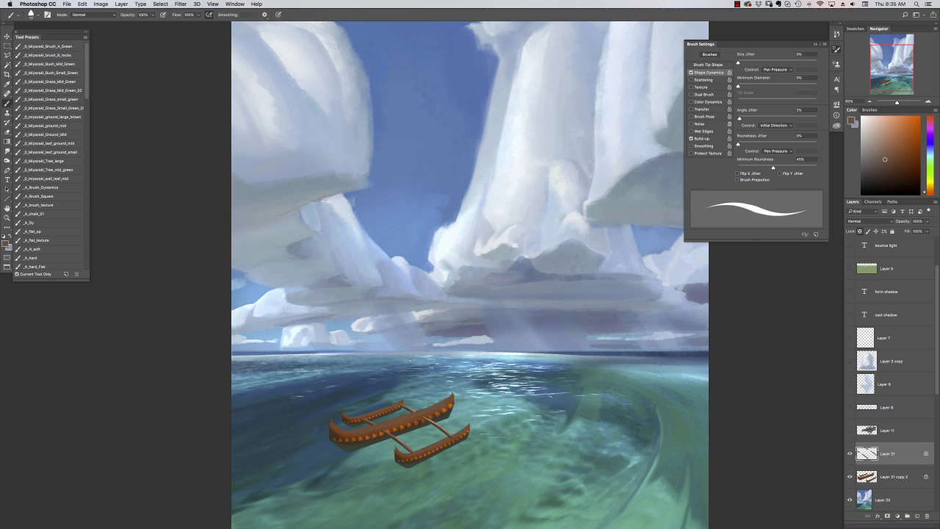
drag(417, 308, 419, 410)
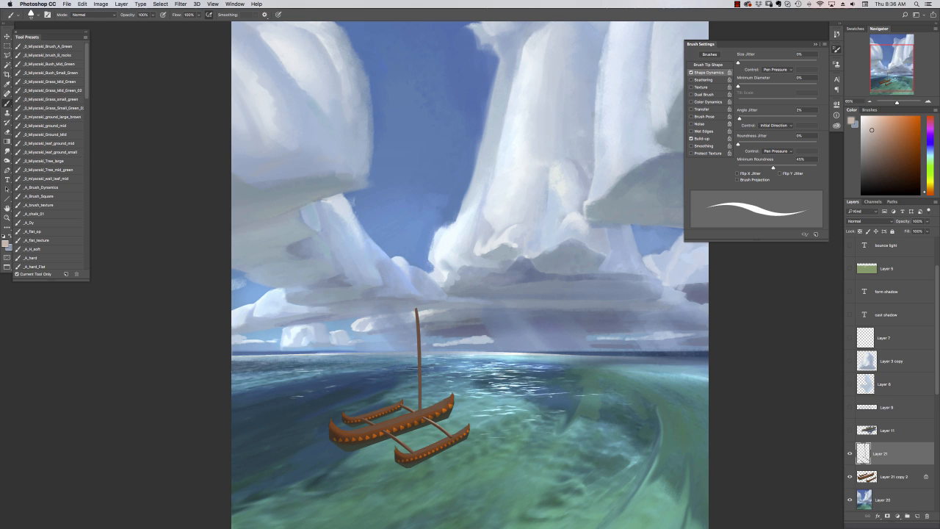
Select a triangular sail shape beside the mast with the Lasso and fill it with a pale beige colour
key(l)
mouse_move(332, 299)
mouse_down()
mouse_move(398, 415)
mouse_move(398, 388)
mouse_move(417, 408)
mouse_up()
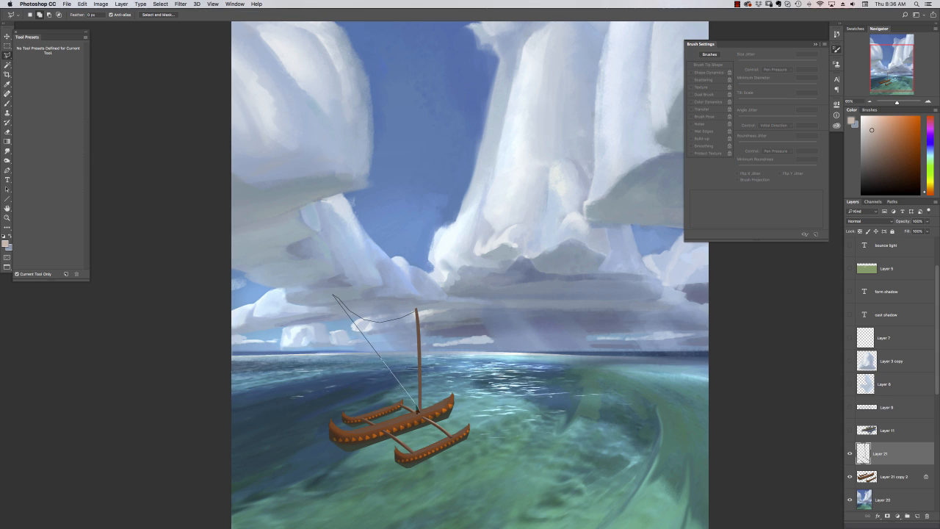
click(418, 407)
key(shift+BackSpace)
key(Return)
Shade soft folds and shadows inside the sail selection, switching brushes between strokes
key(b)
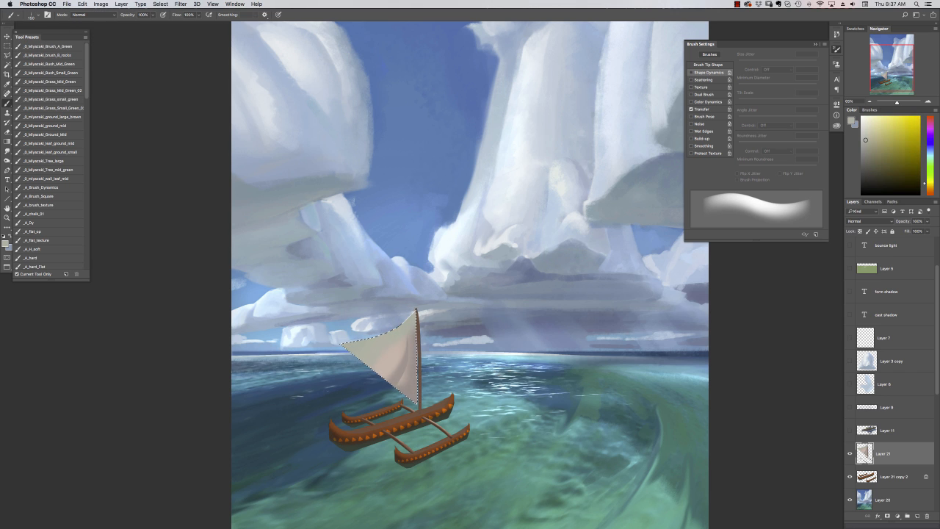
right_click(413, 379)
click(439, 298)
alt+click(410, 393)
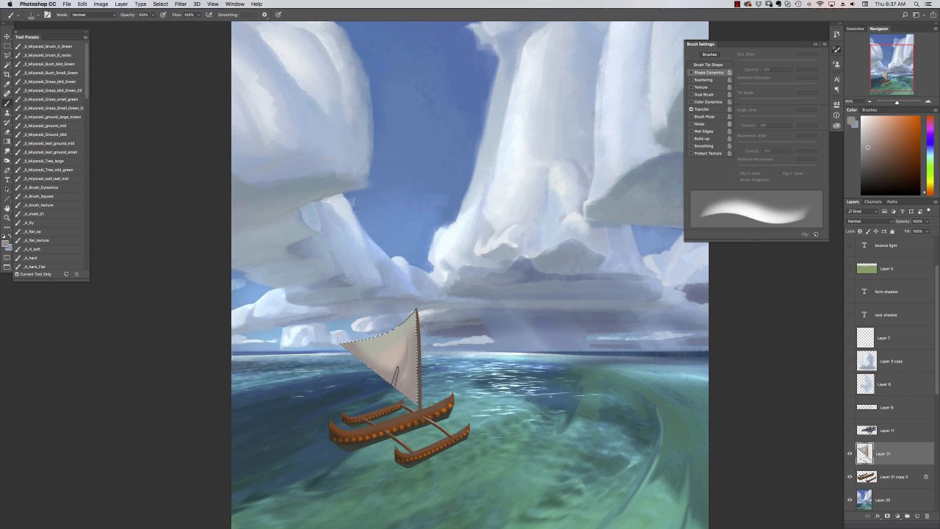
drag(396, 376, 434, 453)
right_click(427, 369)
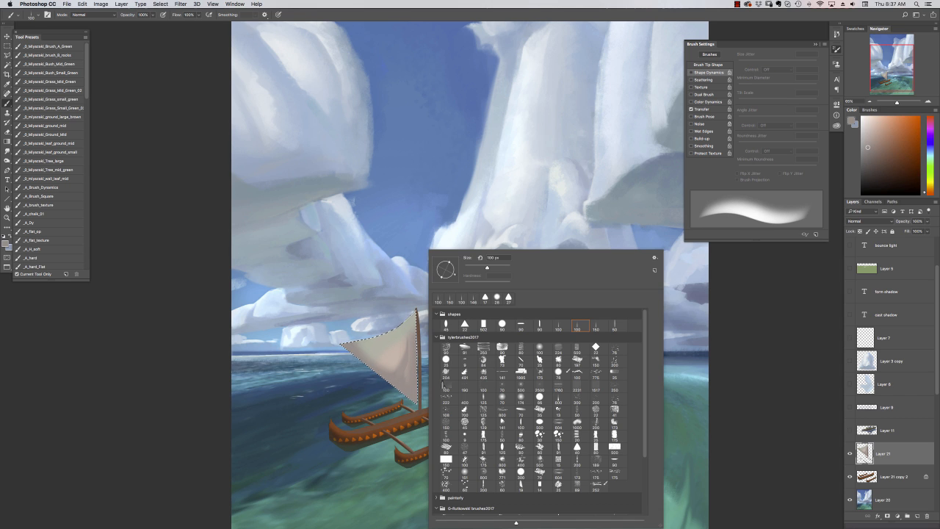
click(453, 299)
alt+click(450, 321)
alt+click(405, 378)
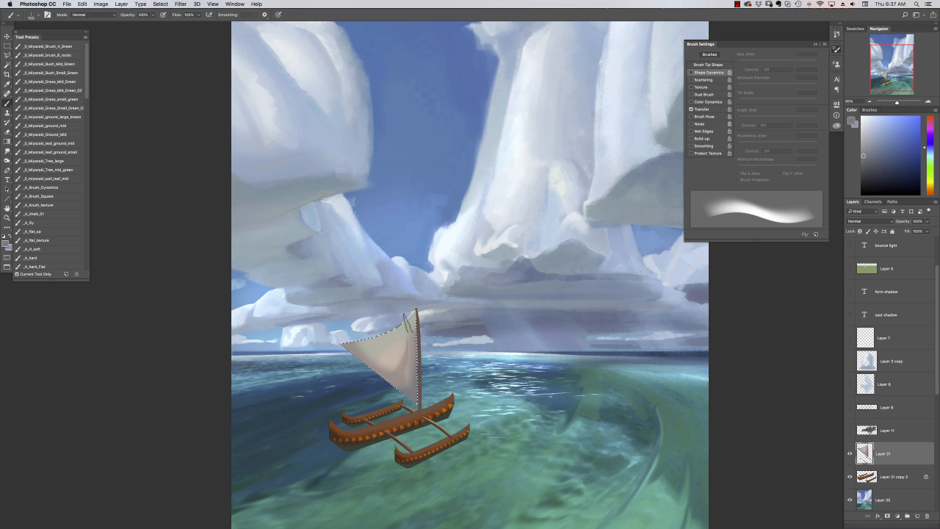
Try a bluish-grey shading stroke along the sail and a different 100 px brush
drag(413, 311, 354, 399)
key(super+z)
right_click(397, 371)
double_click(544, 325)
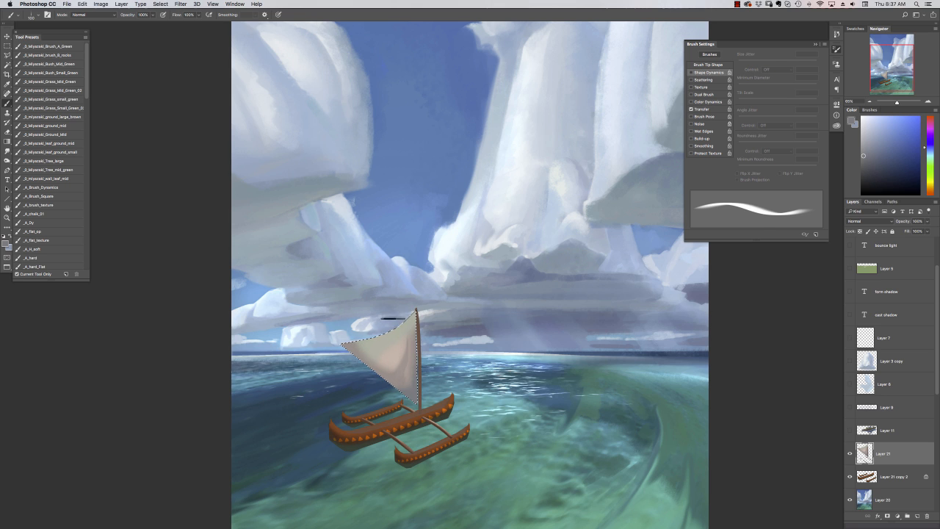
Paint a thin brown boom along the sail's lower edge with the triangular brush, and resize the brush for small details
right_click(442, 369)
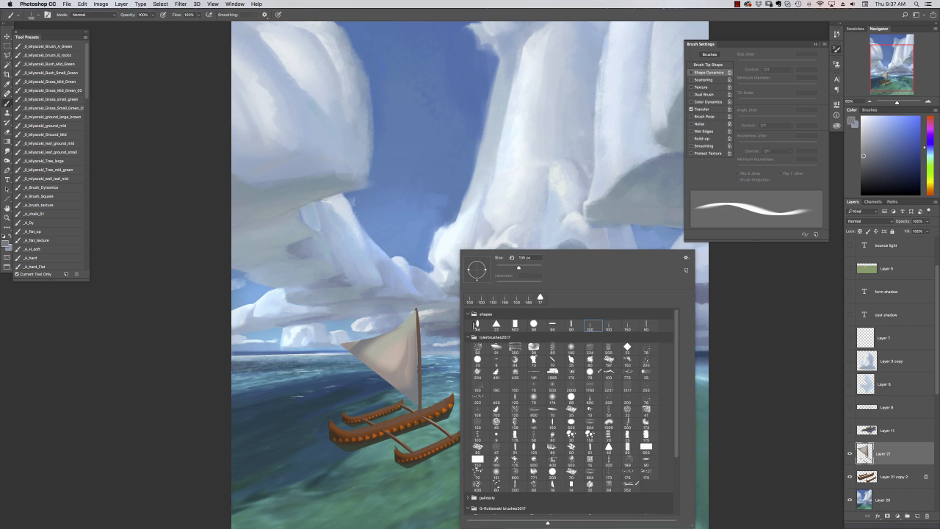
double_click(500, 325)
alt+click(442, 389)
drag(336, 340, 416, 403)
alt+click(420, 390)
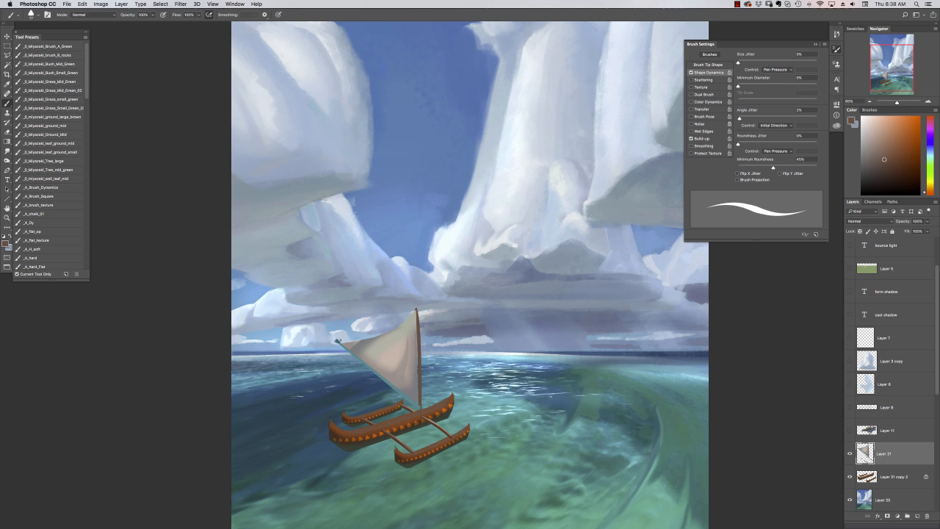
drag(337, 341, 419, 408)
right_click(385, 387)
drag(437, 268, 435, 268)
key(Return)
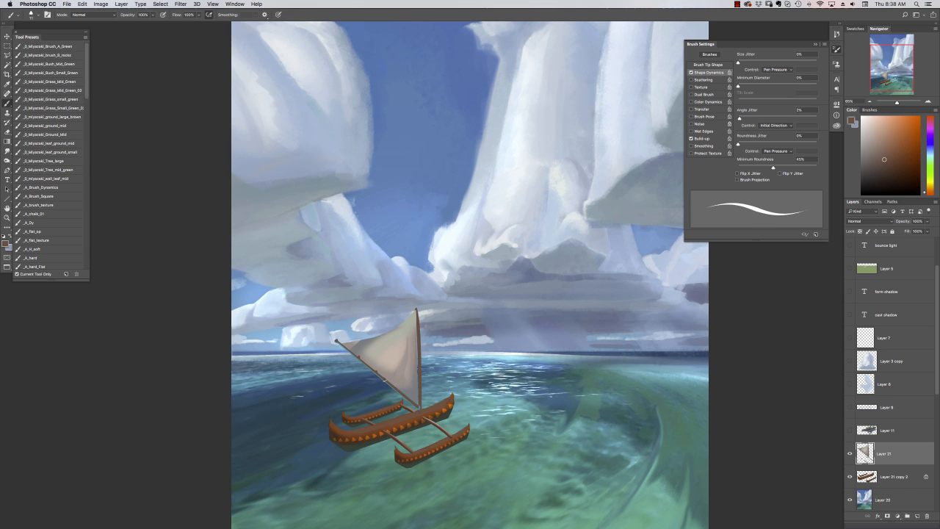
Lock the sail layer's transparent pixels and prepare a small soft round brush in Screen mode with a pale pinkish-beige colour
click(860, 231)
click(93, 15)
click(87, 78)
right_click(446, 359)
click(575, 350)
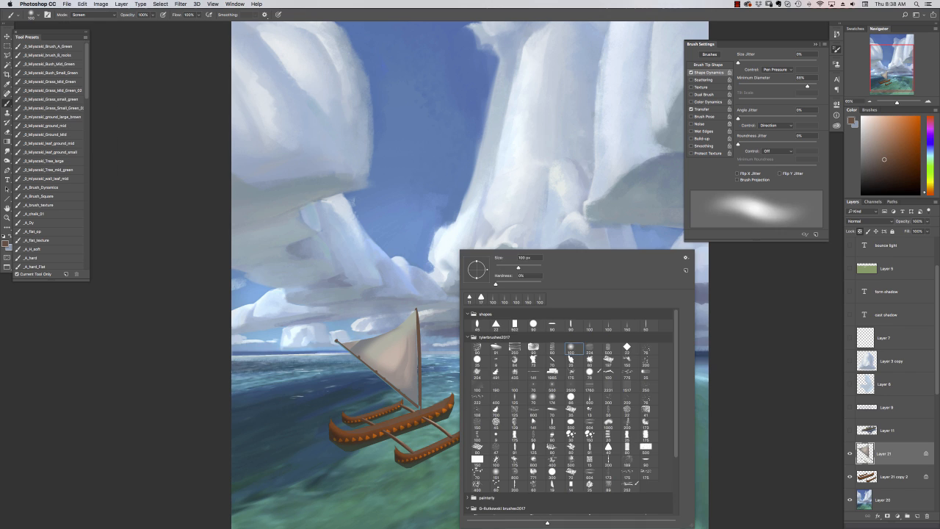
drag(520, 268, 498, 269)
key(Return)
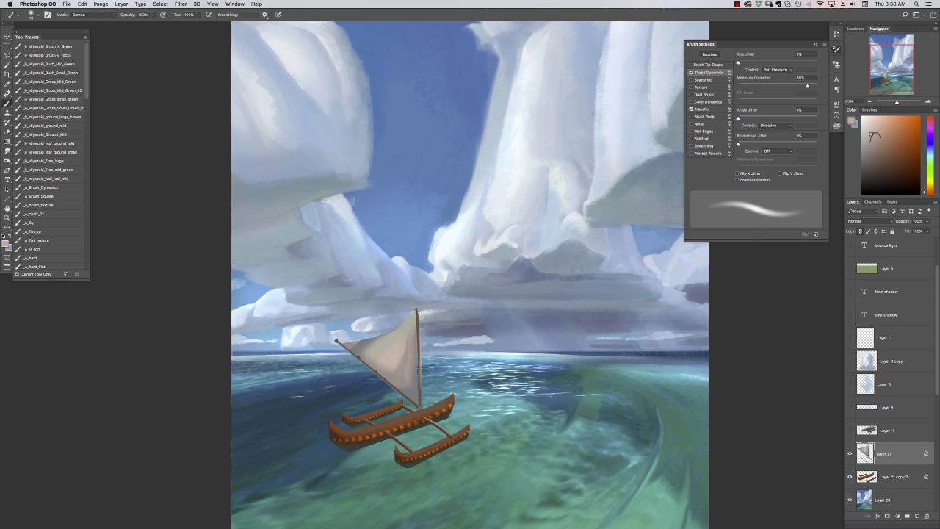
super+click(434, 415)
Add a new layer beneath the sail layer and paint pale beige deck planks between the canoe's hulls
click(861, 231)
click(917, 517)
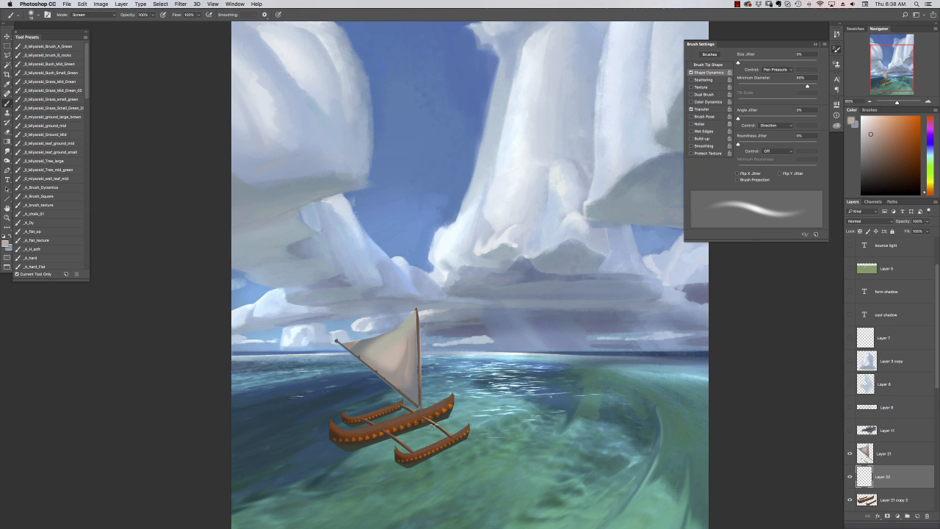
right_click(430, 396)
double_click(477, 325)
mouse_move(411, 431)
mouse_down()
mouse_move(409, 439)
mouse_move(368, 421)
mouse_up()
Switch to the round brush in Multiply mode at 47 px and shade the deck planks beside the main hull
key(e)
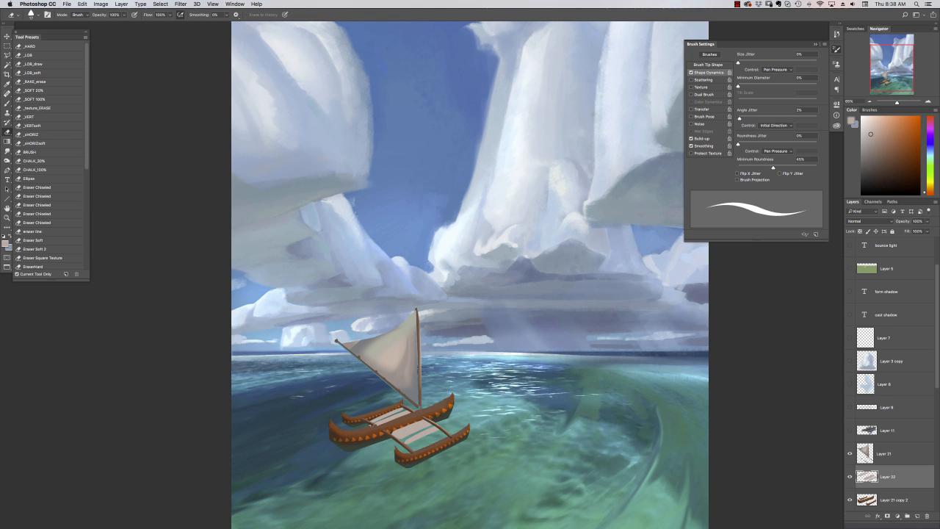
right_click(382, 395)
double_click(503, 352)
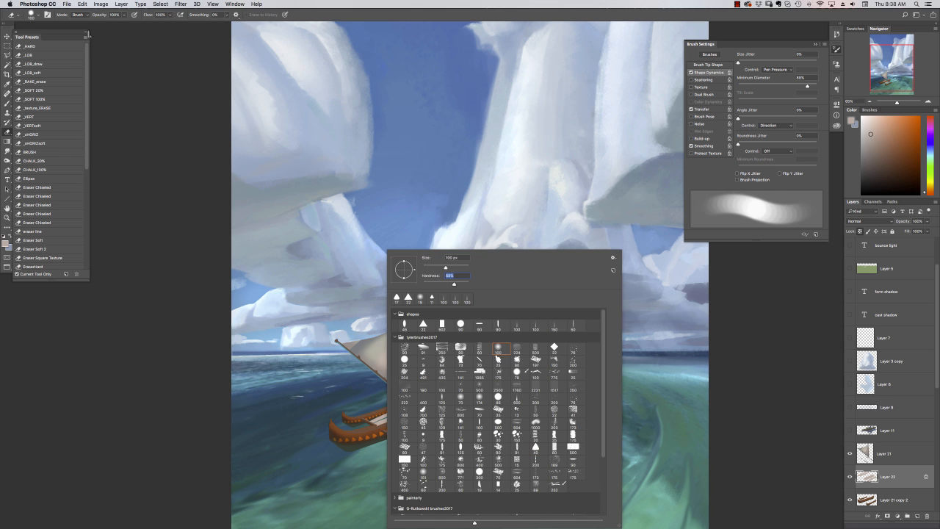
key(b)
click(92, 14)
click(93, 40)
right_click(382, 411)
click(577, 348)
drag(518, 268, 508, 268)
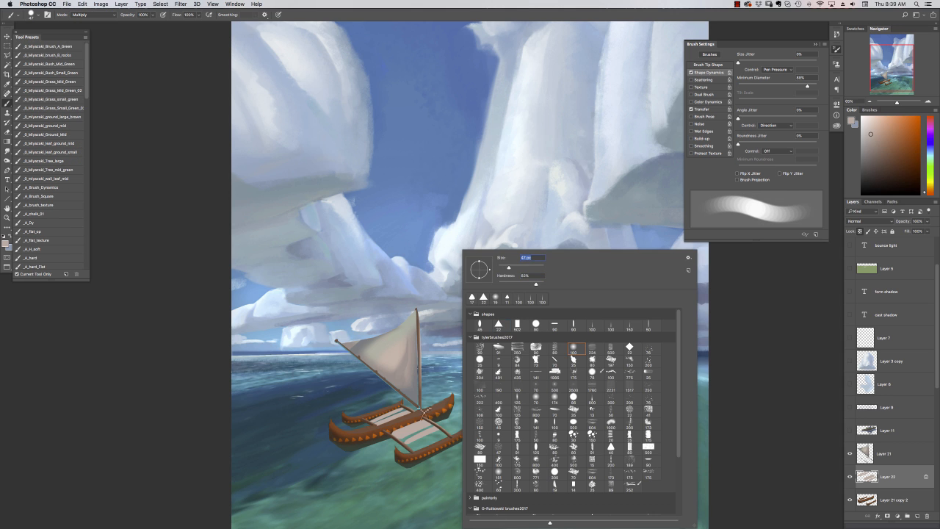
mouse_move(424, 419)
mouse_down()
mouse_move(351, 447)
mouse_move(402, 418)
mouse_up()
Reduce the brush to 14 px and darken the deck planks on both sides of the main hull with finer strokes
right_click(353, 446)
right_click(427, 432)
click(425, 422)
drag(491, 267, 489, 267)
right_click(449, 418)
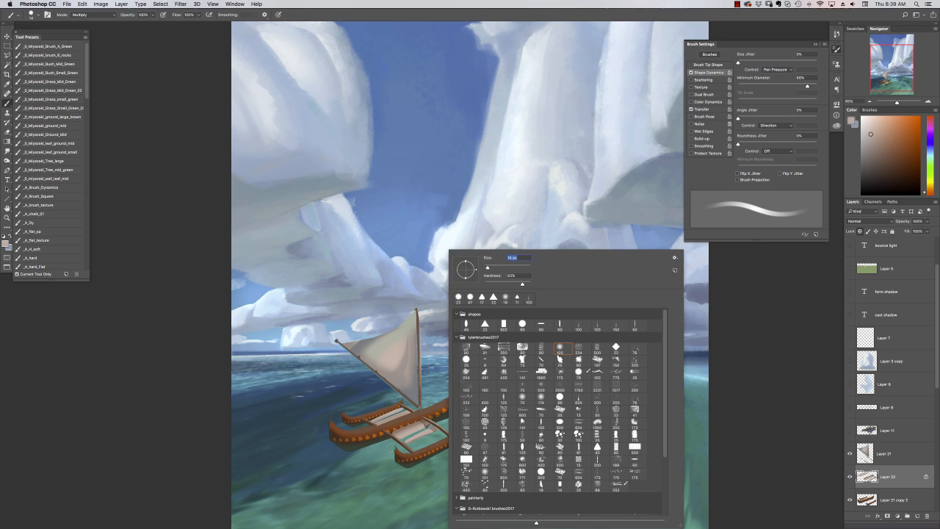
drag(427, 426, 402, 437)
drag(401, 411, 376, 423)
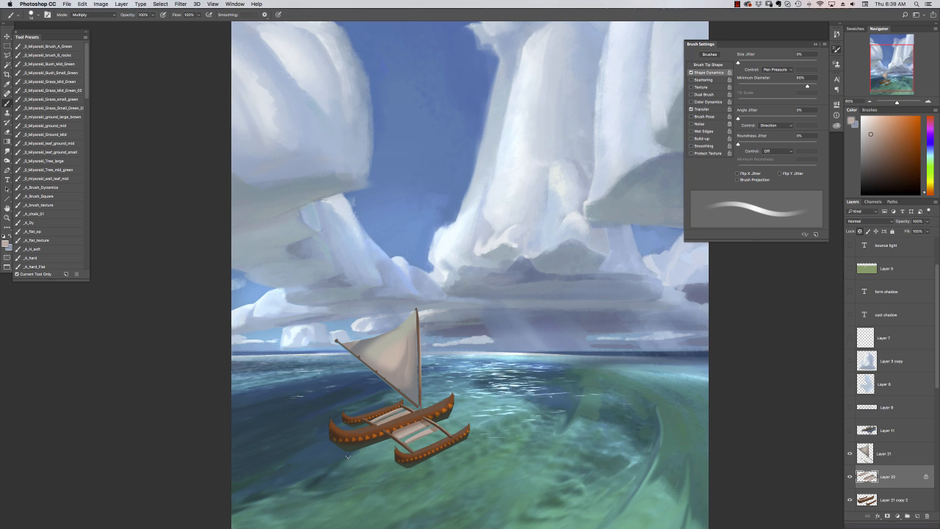
Paint small yellow lashings on the mast and beams, plus red and dark details on the deck, on a layer above the sail
drag(930, 189, 929, 187)
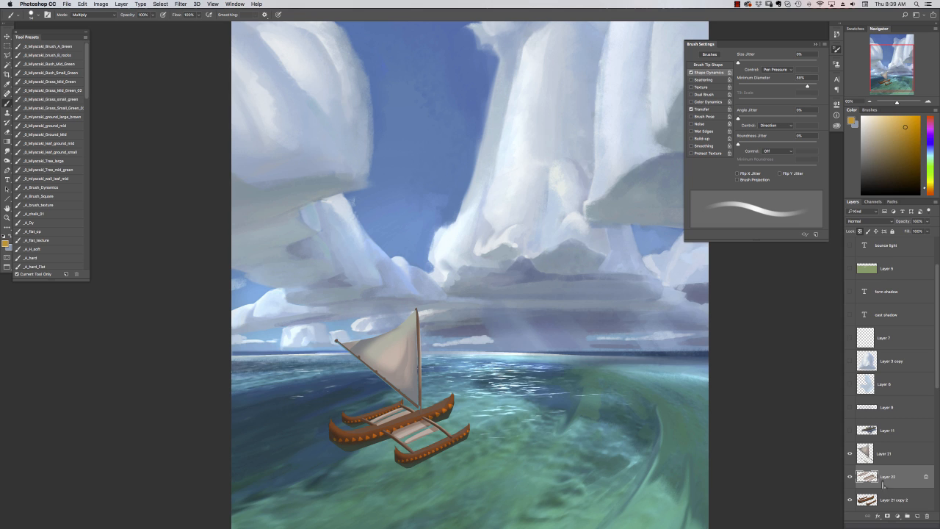
click(887, 504)
click(883, 458)
right_click(427, 400)
drag(484, 268, 481, 267)
click(736, 357)
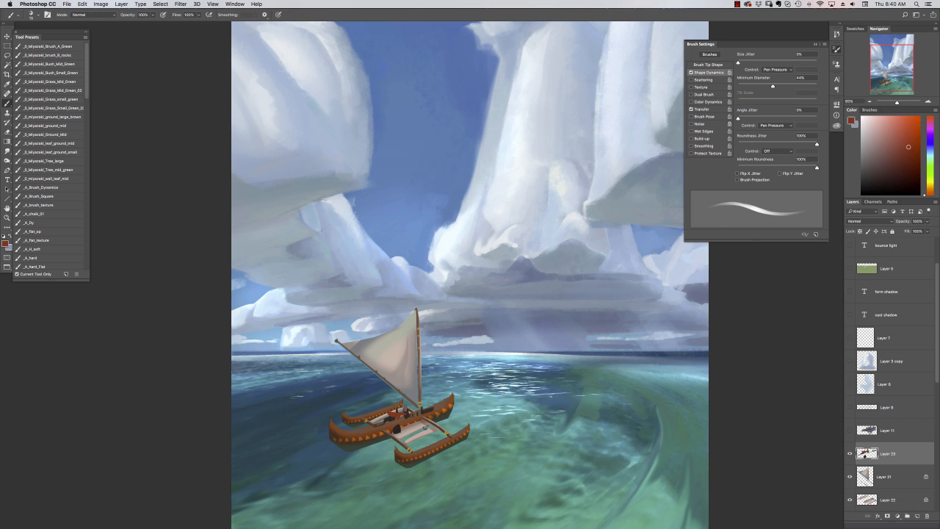
alt+click(410, 415)
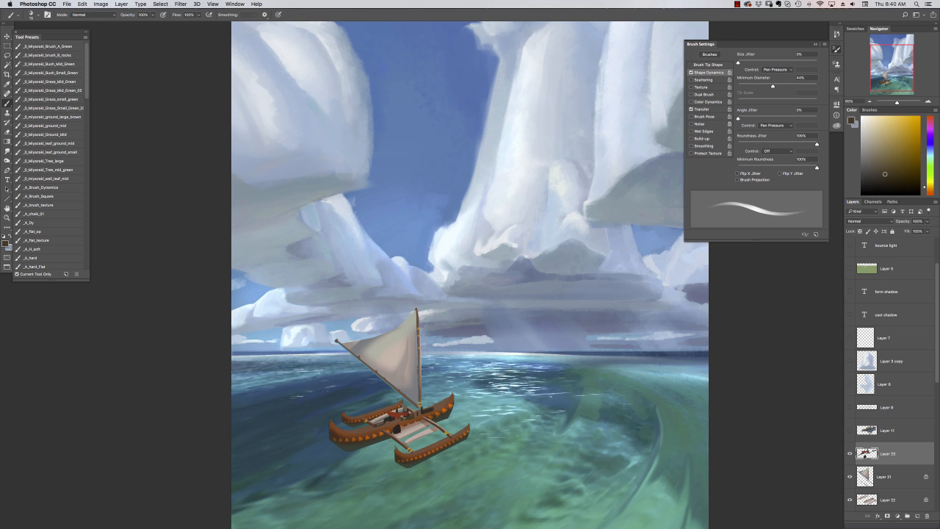
Merge the canoe's layers, scale the canoe down to about 53% and reposition it on the water left of centre
scroll(892, 441, down, 5)
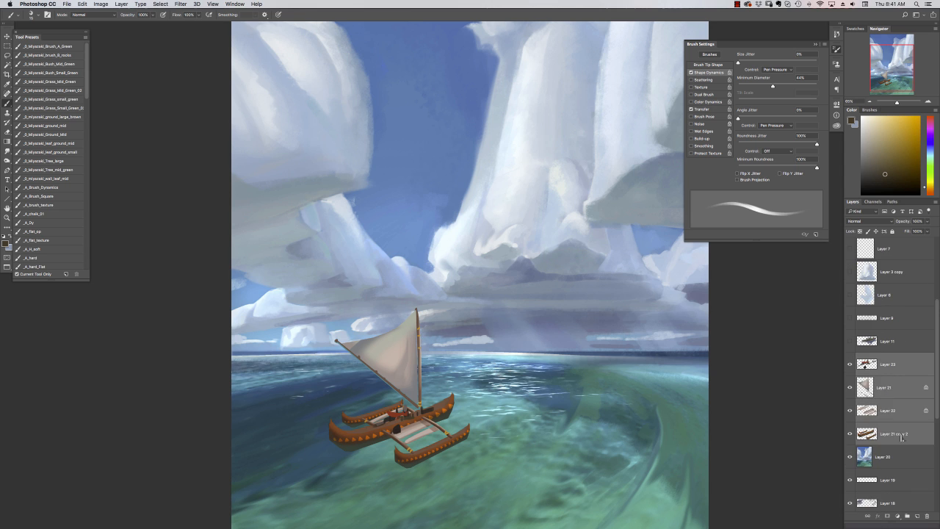
key(ctrl+t)
drag(475, 314, 411, 394)
click(7, 36)
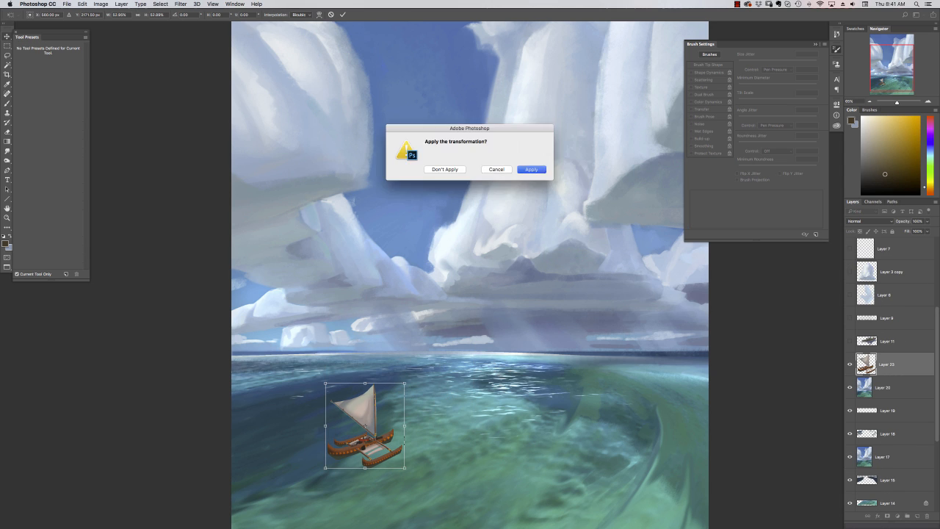
click(532, 169)
key(super+minus)
drag(399, 438, 410, 430)
Paint thin light wake lines around the canoe on the seascape layer below it, using a small brush in Screen mode
key(b)
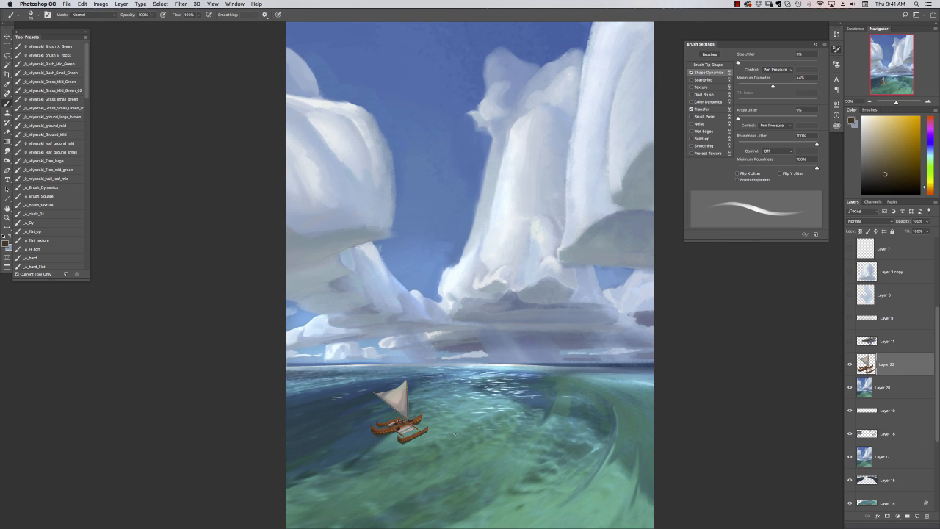
key(alt+bracketleft)
click(93, 15)
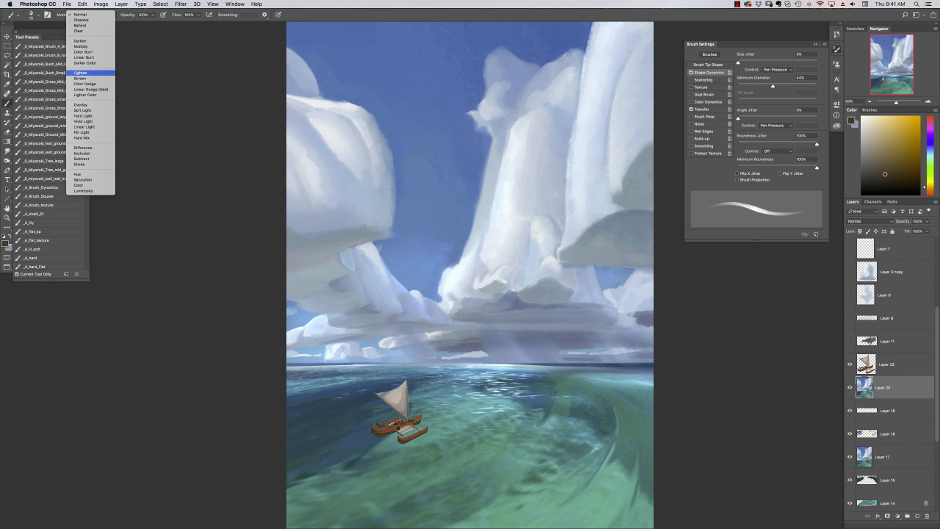
click(90, 80)
alt+click(426, 431)
right_click(426, 434)
drag(489, 269, 485, 269)
key(Return)
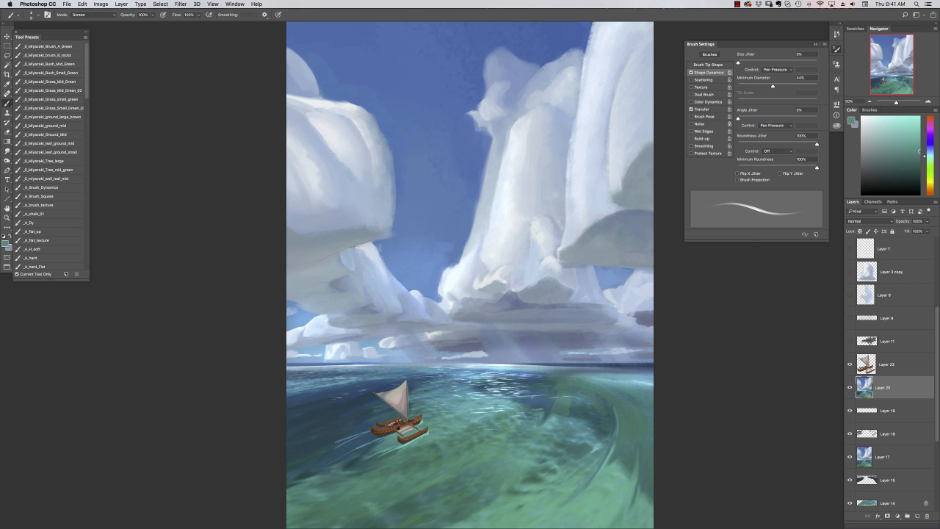
Paint dark blue shadow strokes on the water beneath the canoe with a textured brush in Overlay mode
right_click(426, 433)
click(94, 15)
drag(486, 268, 469, 268)
click(84, 40)
alt+click(385, 414)
right_click(402, 432)
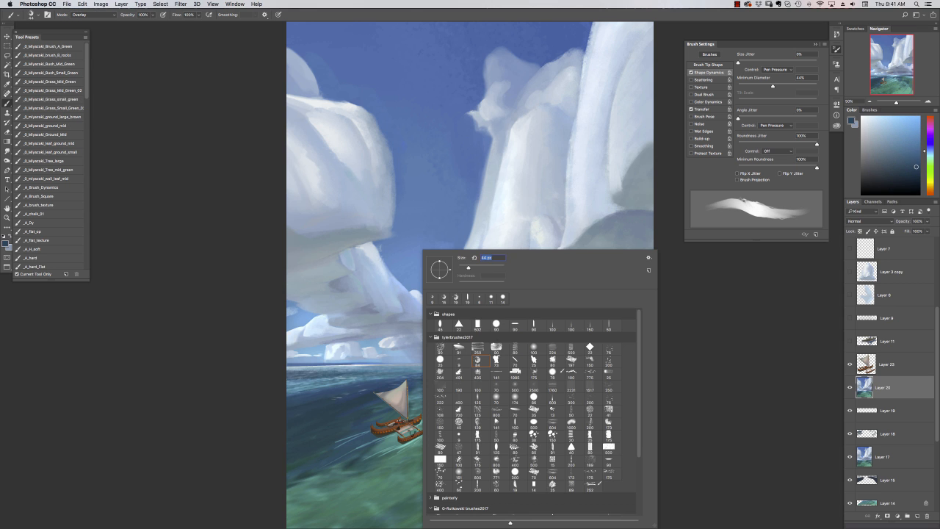
drag(404, 443, 429, 435)
right_click(400, 432)
drag(469, 267, 461, 267)
drag(388, 436, 415, 429)
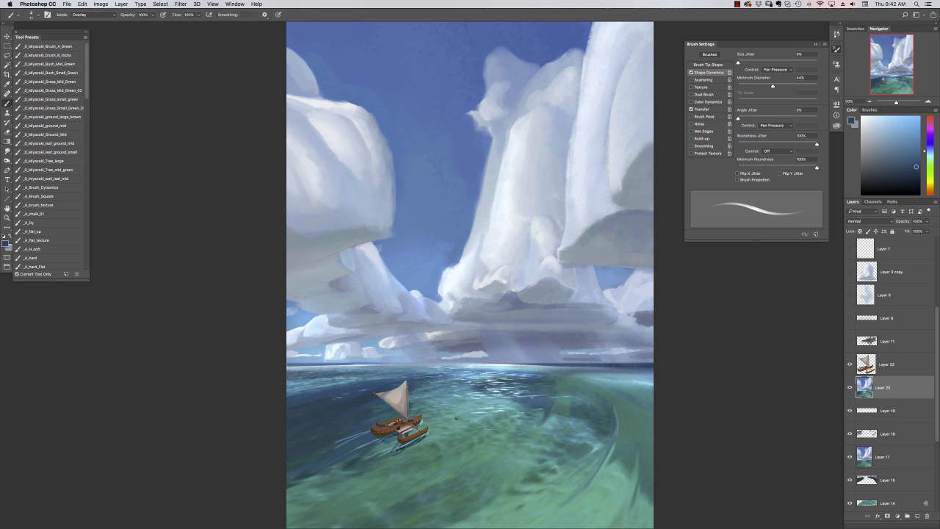
click(737, 4)
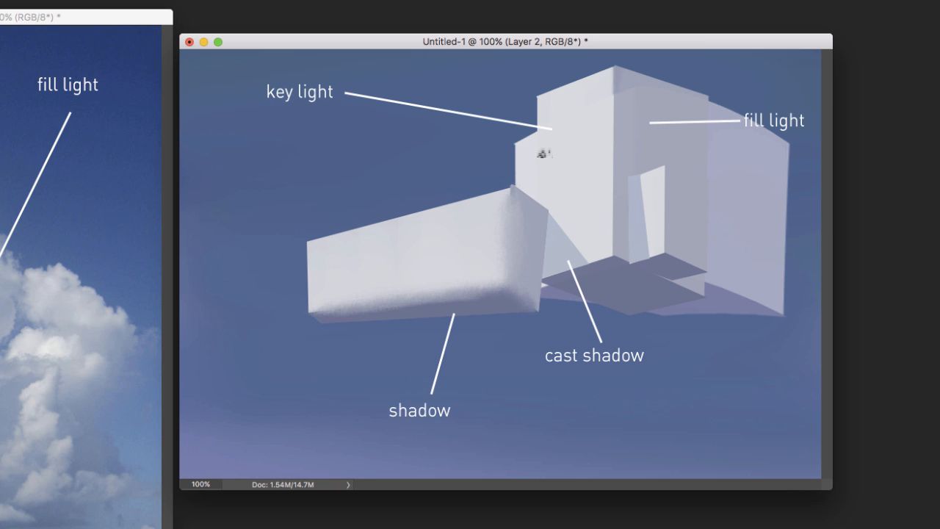
Soften the vertical edges between the key-light and fill-light planes of the block-shaped cloud with textured strokes
key(super+e)
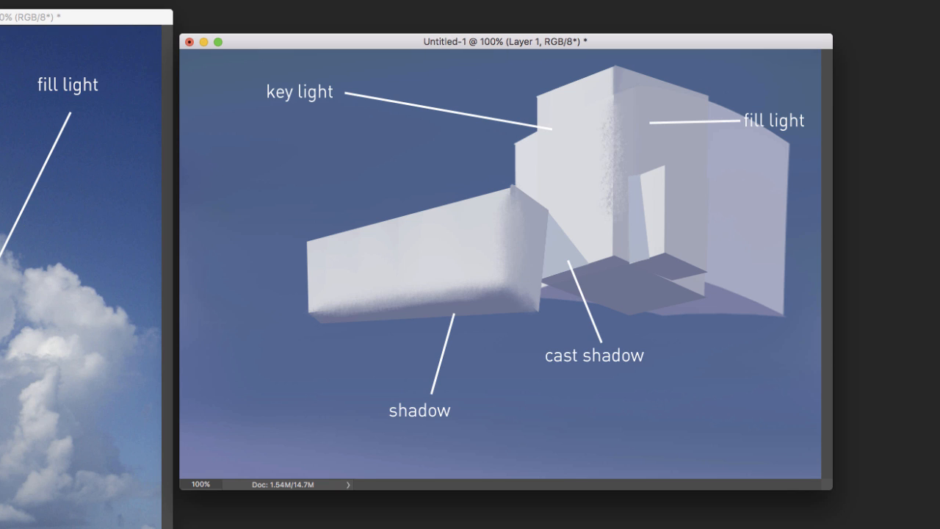
drag(609, 105, 588, 210)
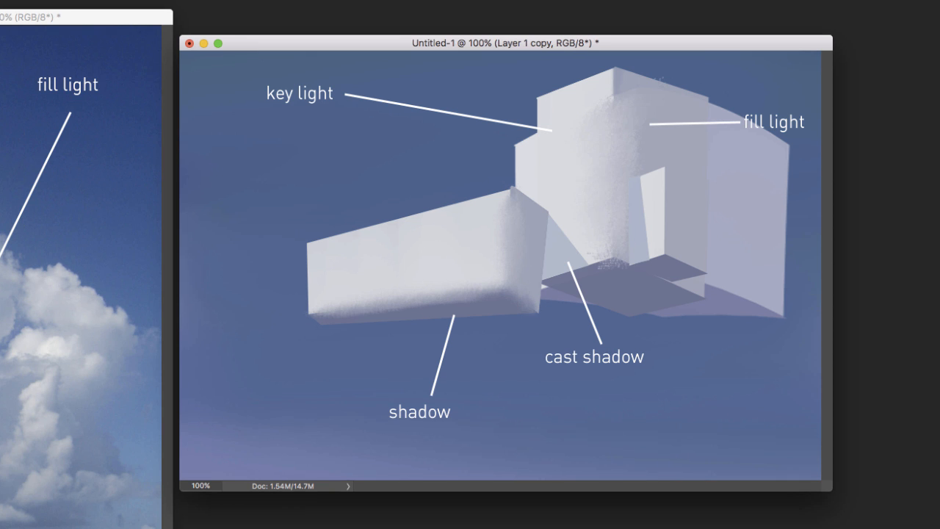
mouse_move(665, 178)
mouse_down()
mouse_move(662, 210)
mouse_move(663, 175)
mouse_move(678, 256)
mouse_up()
key(super+e)
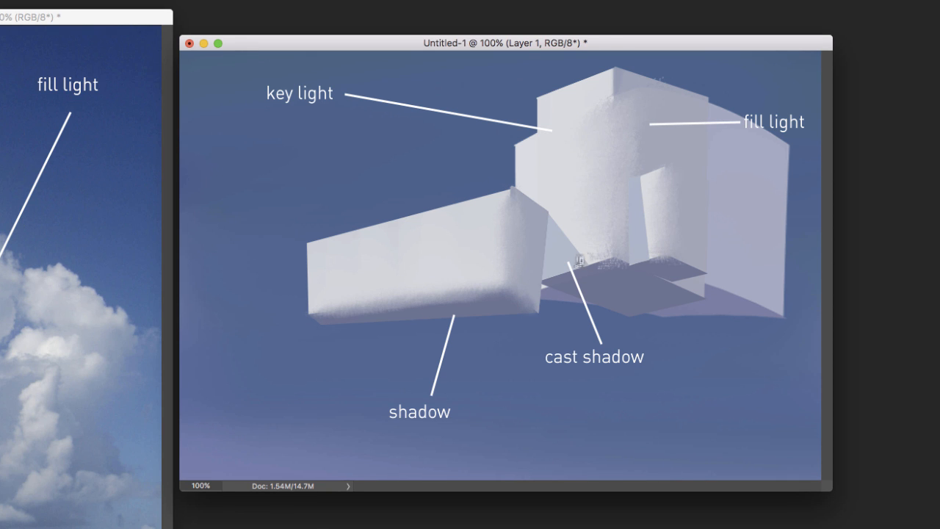
Blend the bottom edges of the tall cloud block and its small front block softly into the shadowed undersides
drag(606, 256, 539, 291)
key(super+j)
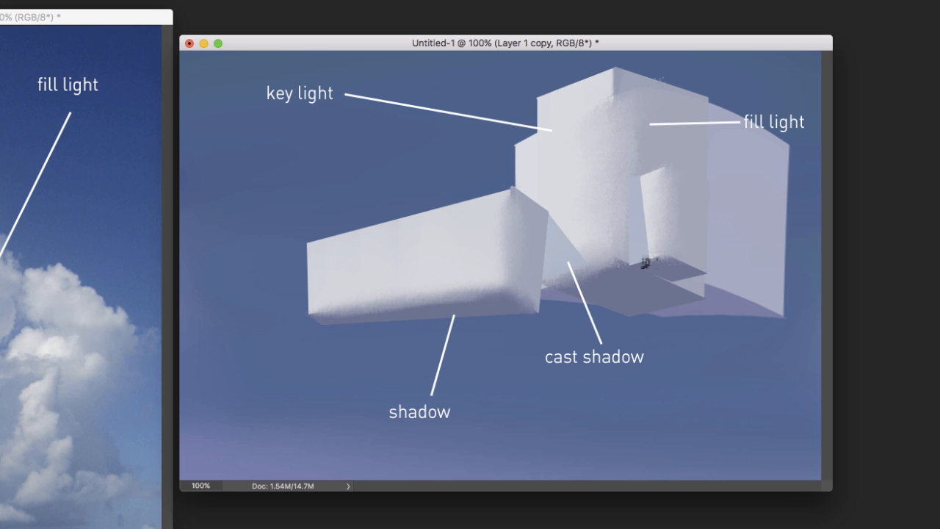
drag(640, 257, 702, 274)
Push the outlines of the low cloud block and the rear fill-light block inward into sloping, rounded contours with a large round tip
key(super+alt+shift+n)
drag(441, 267, 304, 256)
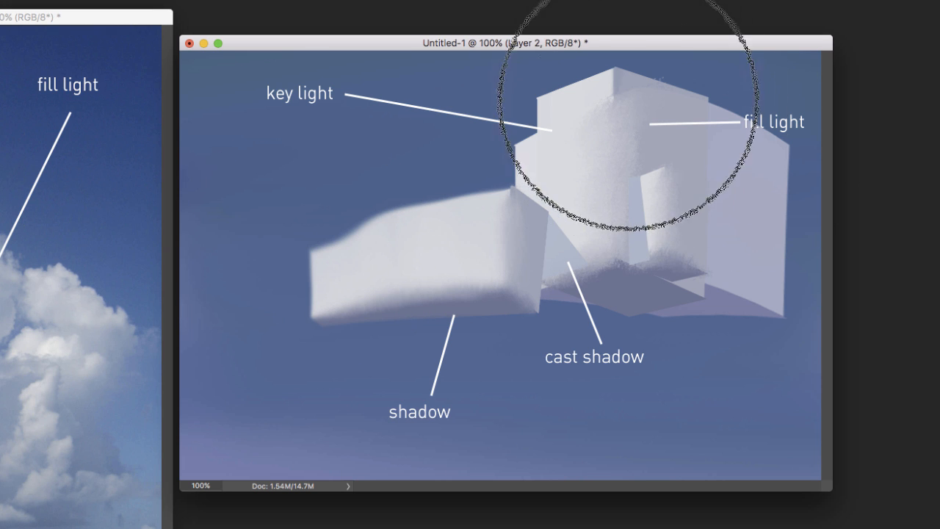
key(super+e)
key(super+j)
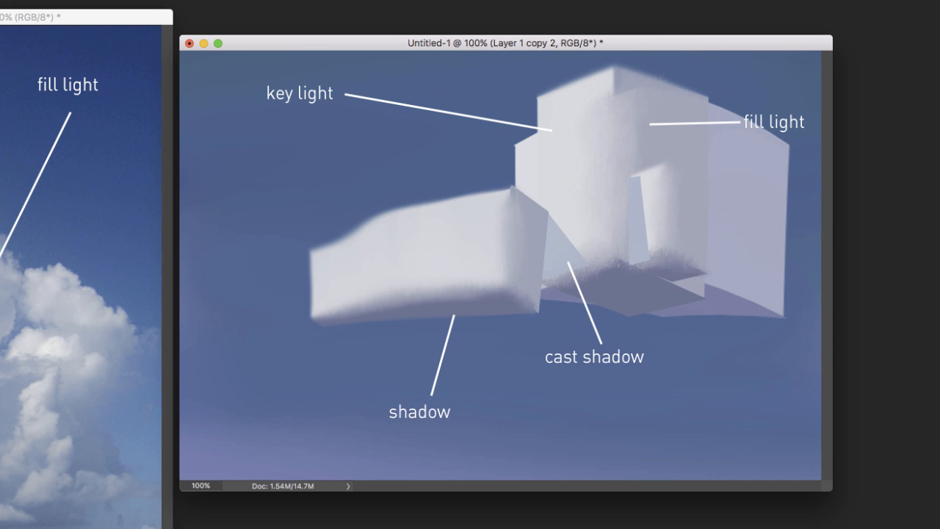
drag(808, 105, 778, 194)
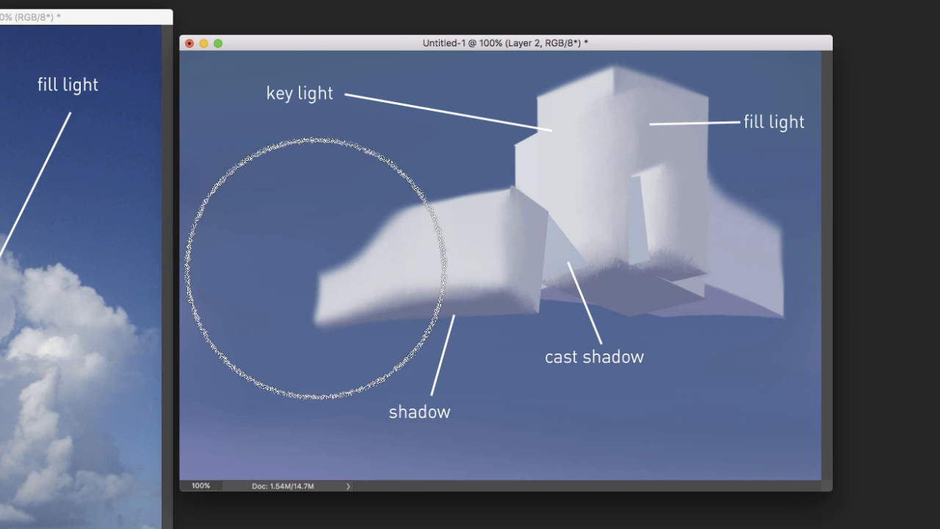
drag(536, 193, 511, 198)
Push the corners of the tall central cloud block inward to give it a rounded top and sloping sides
key(alt+[)
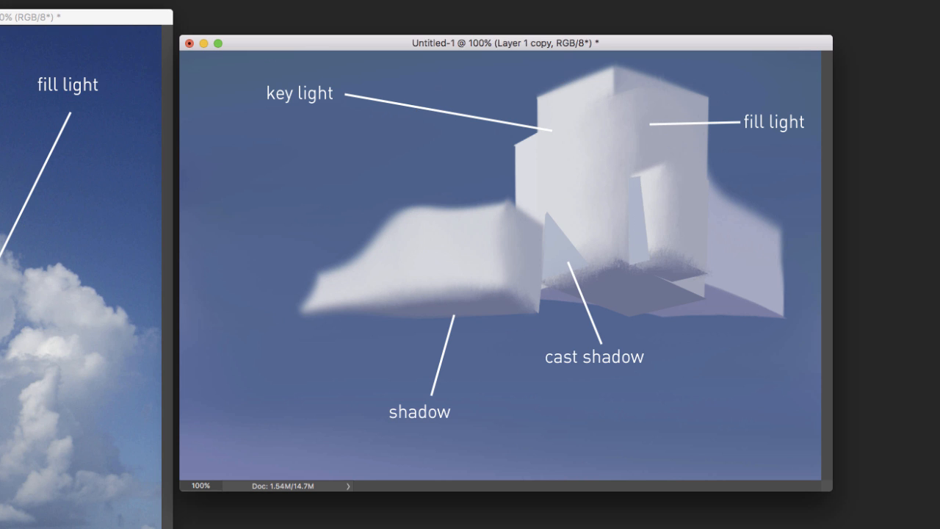
key(alt+[)
mouse_move(540, 92)
mouse_down()
mouse_move(512, 118)
mouse_move(522, 124)
mouse_up()
key(alt+])
super+click(526, 157)
key(alt+[)
key(super+)
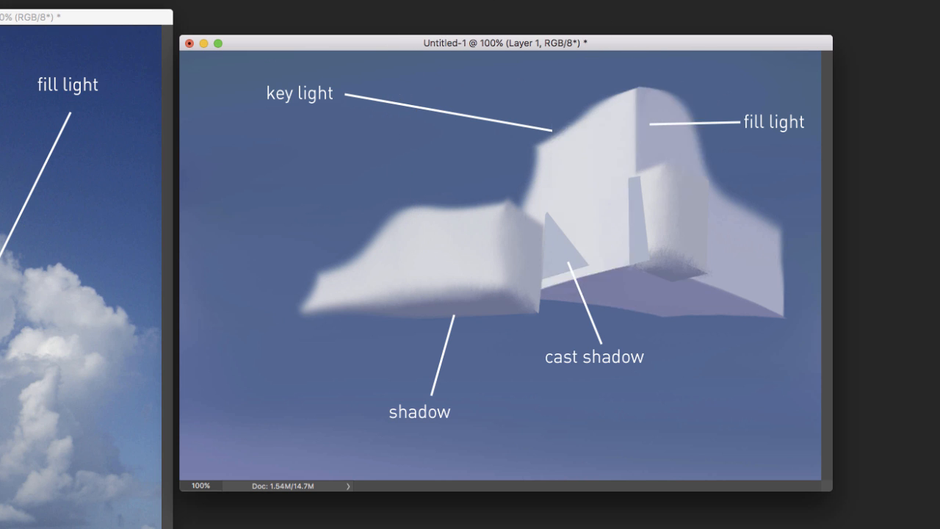
key(super+)
drag(573, 82, 585, 102)
drag(712, 95, 646, 120)
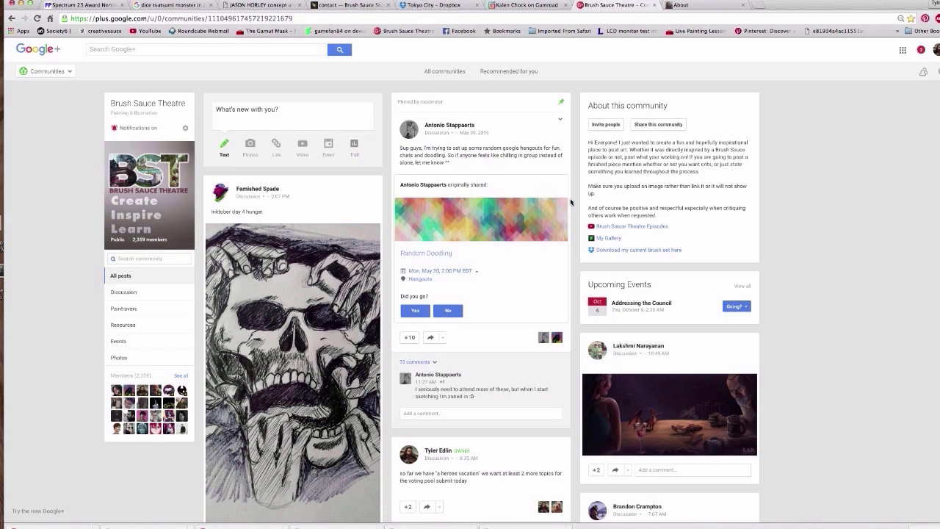
Switch to the web browser and look through the posts of the Brush Sauce Theatre community
scroll(570, 202, down, 4)
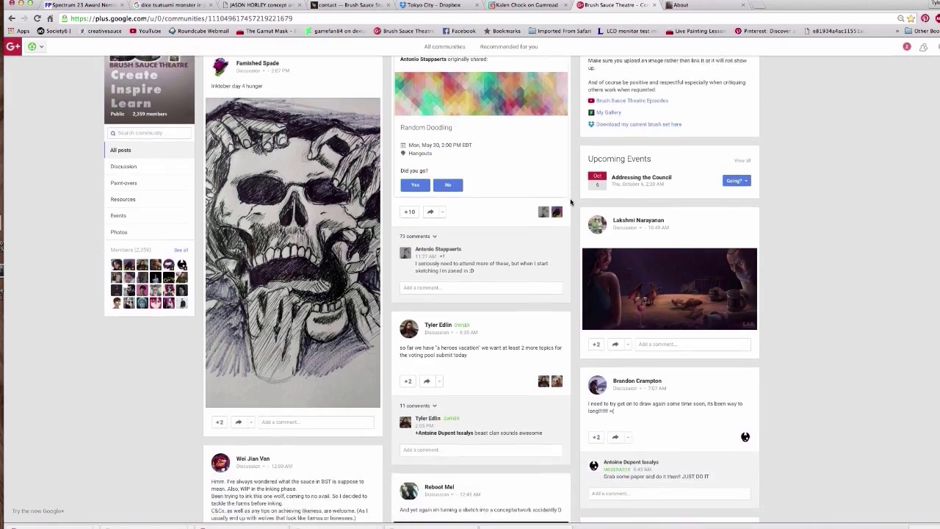
scroll(571, 201, down, 3)
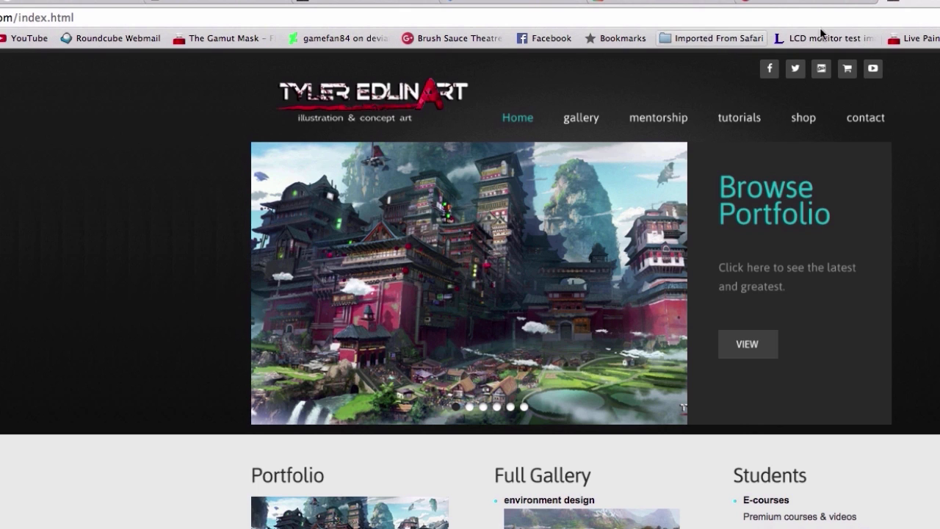
Open the mentorship page of the artist's website and read through its program, price and schedule details
click(667, 121)
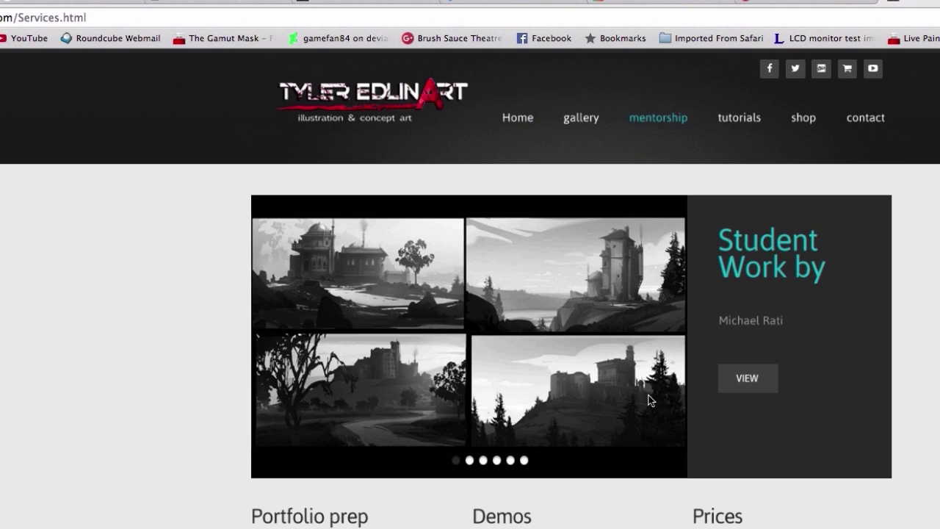
scroll(646, 506, down, 5)
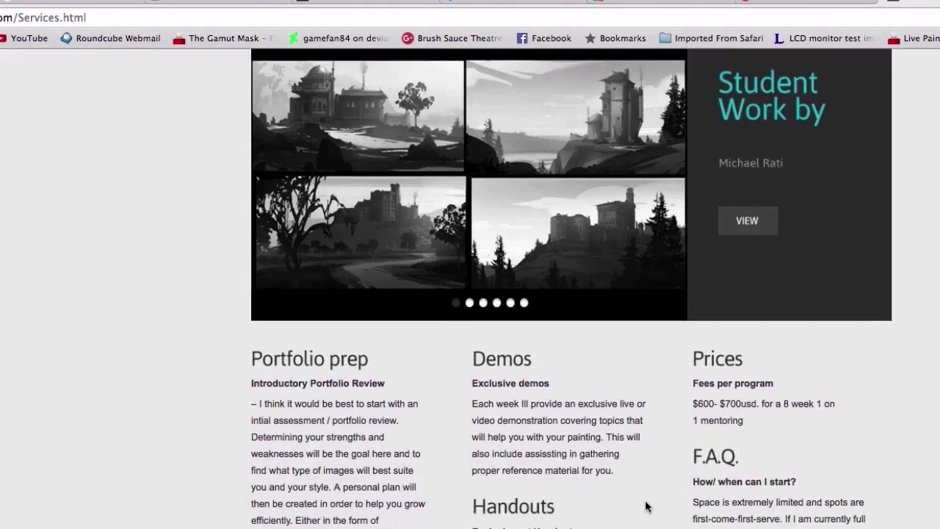
scroll(646, 507, down, 5)
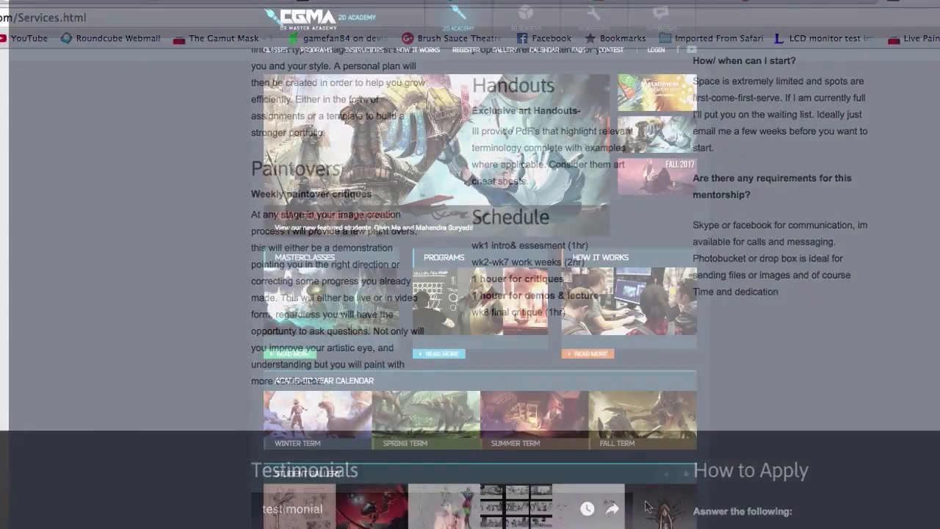